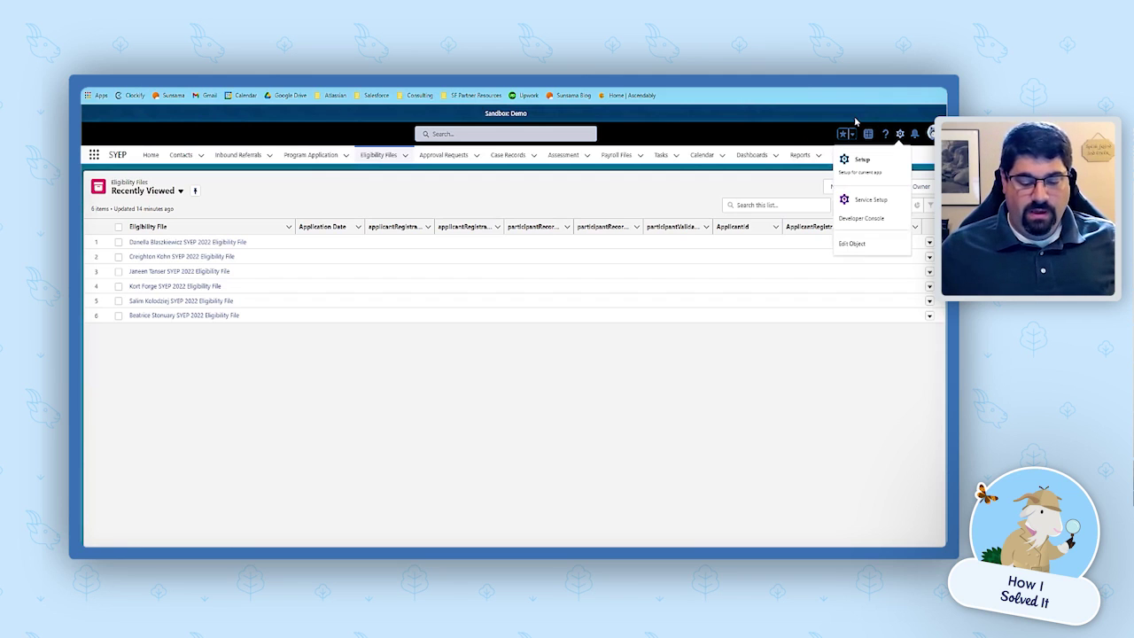
- Open the Eligibility File Screen Flow from Setup's Flows list in Flow Builder
{"action": "left_click", "coordinate": [871, 157]}
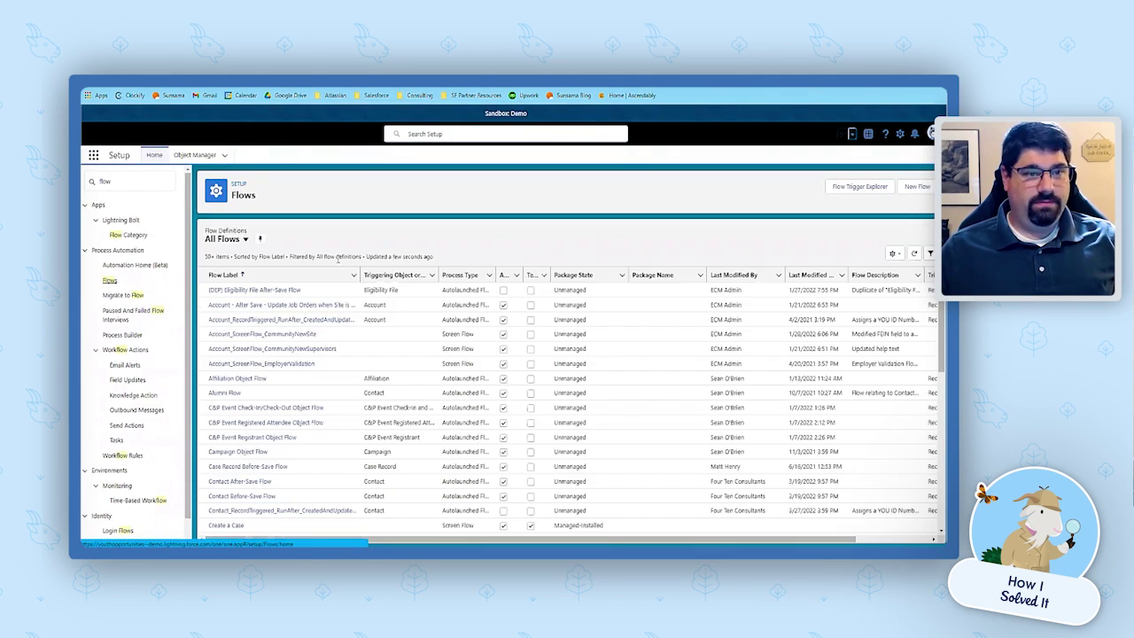
{"action": "left_click", "coordinate": [273, 304]}
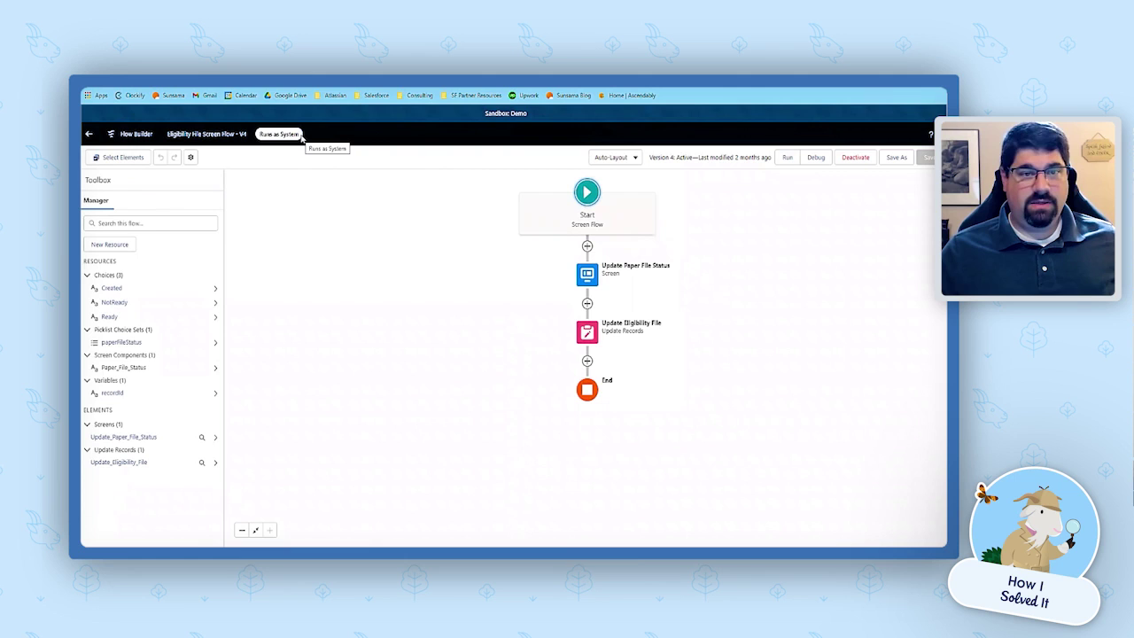
{"action": "left_click", "coordinate": [191, 158]}
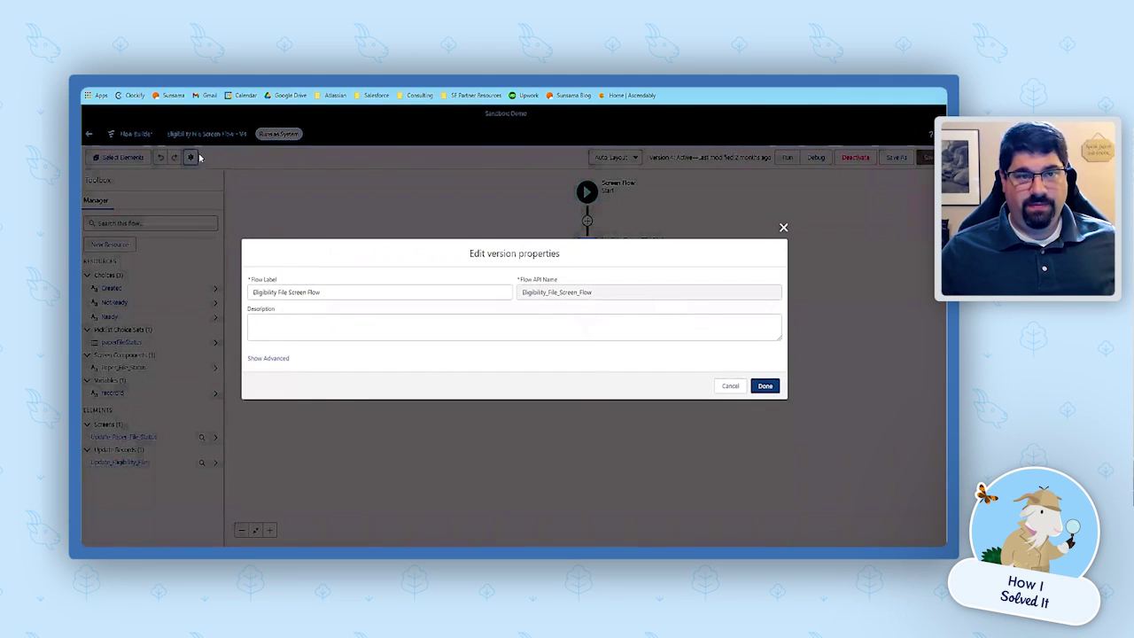
{"action": "left_click", "coordinate": [280, 359]}
{"action": "scroll", "coordinate": [322, 337], "scroll_direction": "down", "scroll_amount": 3}
{"action": "scroll", "coordinate": [324, 301], "scroll_direction": "up", "scroll_amount": 3}
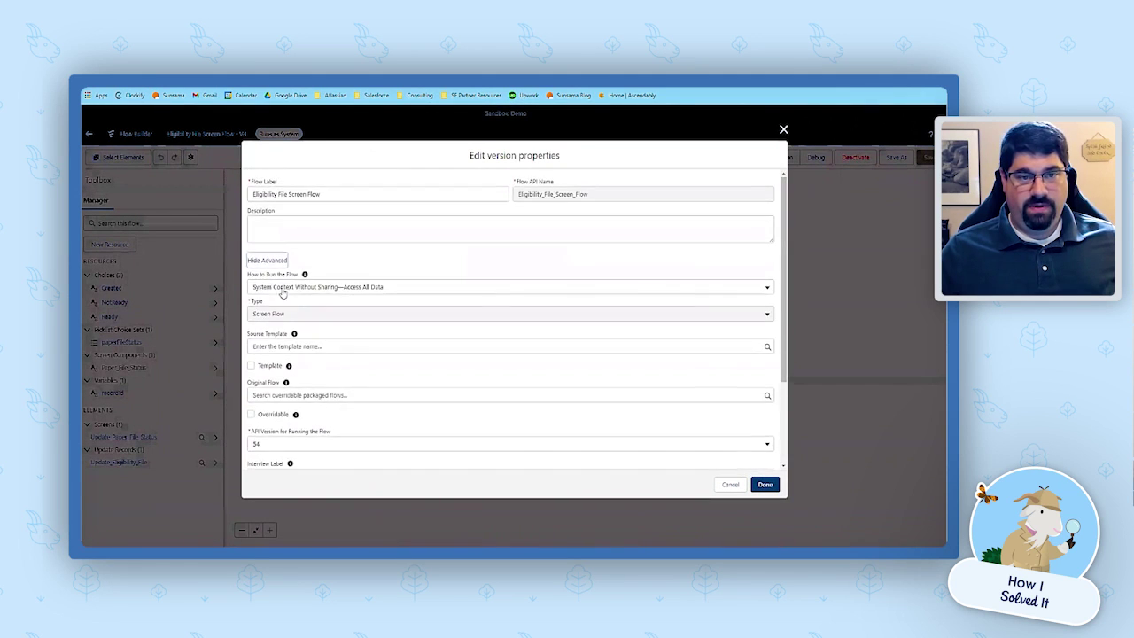
{"action": "left_click_drag", "start_coordinate": [241, 275], "coordinate": [303, 275]}
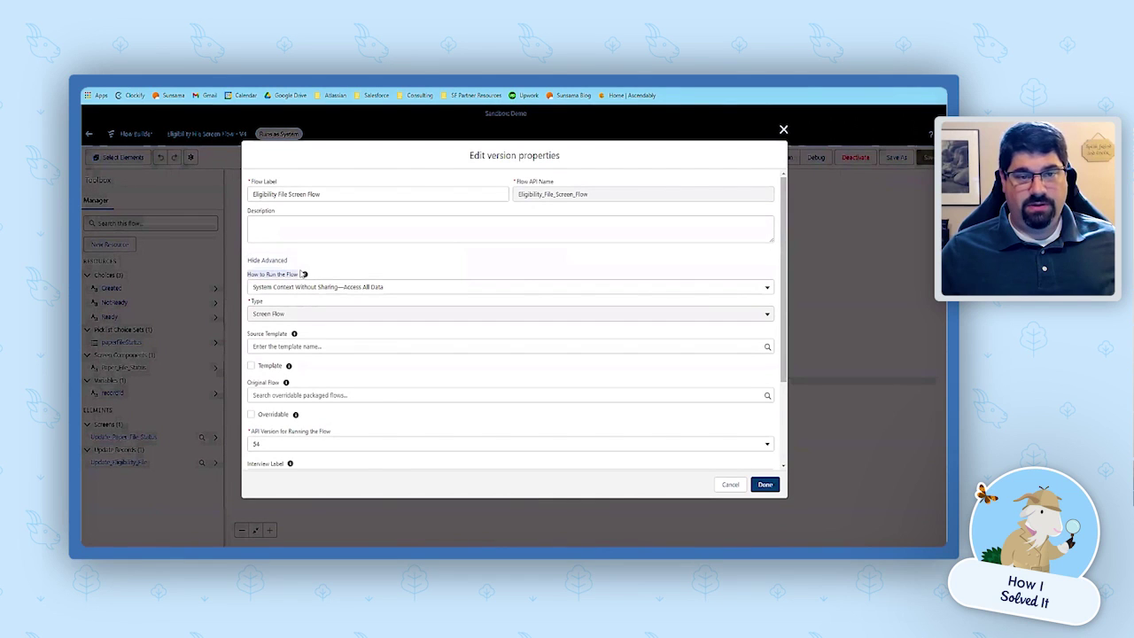
{"action": "left_click", "coordinate": [345, 290]}
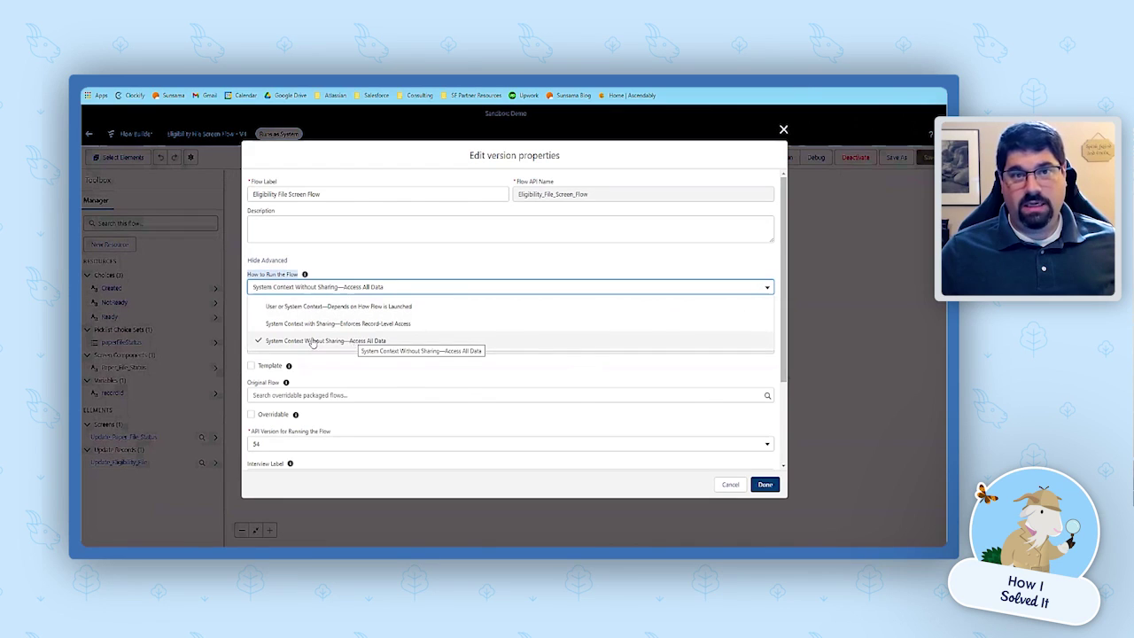
{"action": "left_click", "coordinate": [730, 486]}
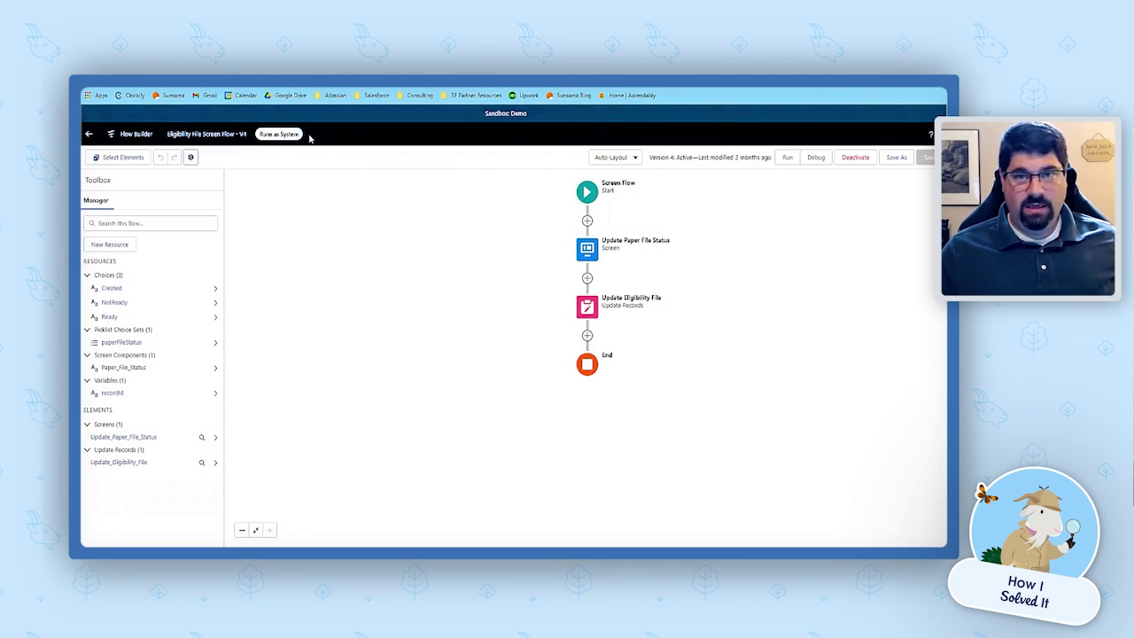
{"action": "left_click", "coordinate": [590, 253]}
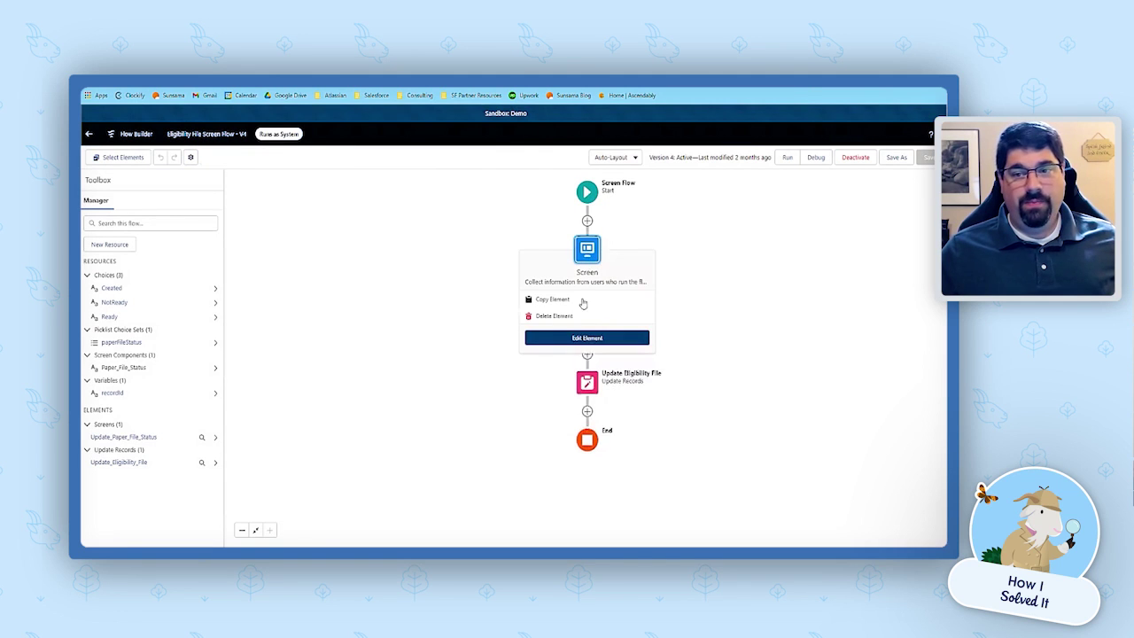
{"action": "left_click", "coordinate": [585, 341]}
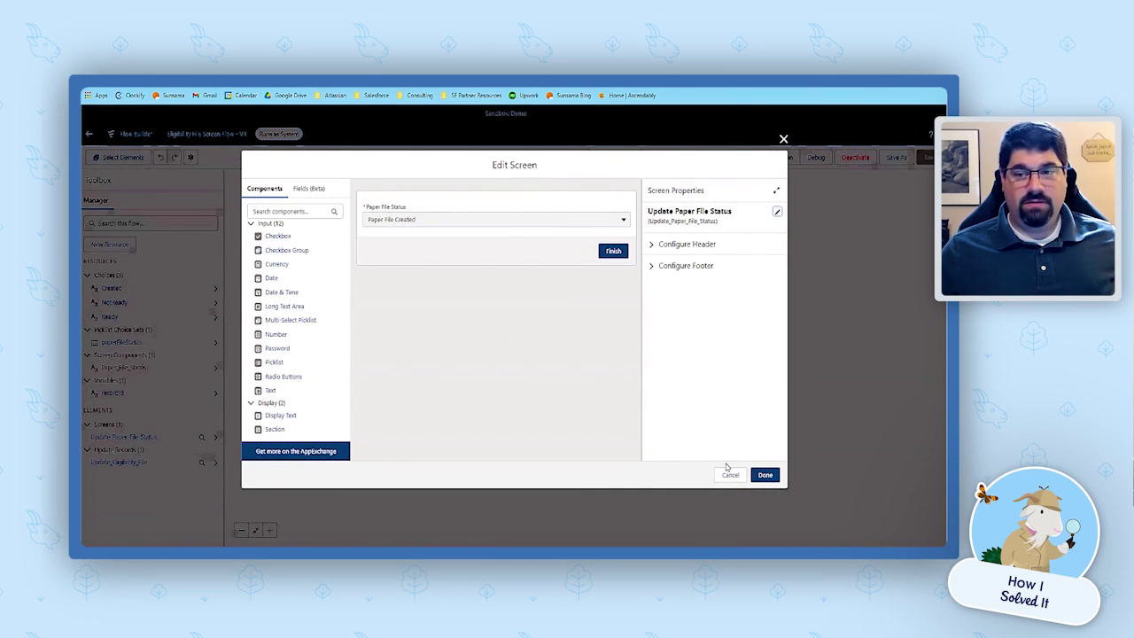
{"action": "left_click", "coordinate": [552, 210]}
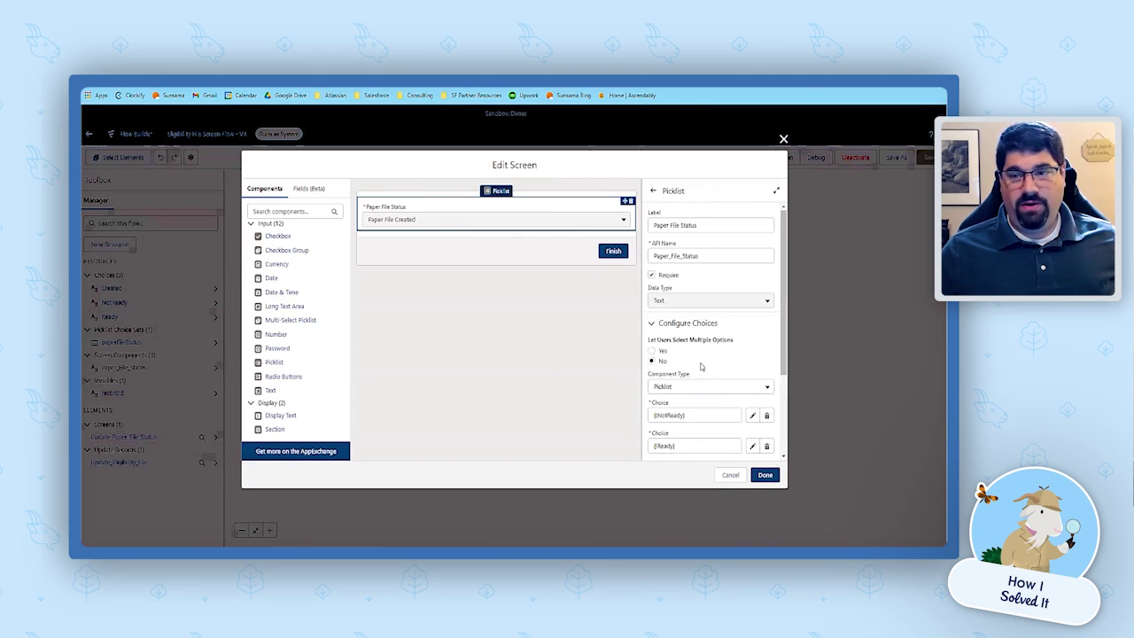
{"action": "scroll", "coordinate": [703, 363], "scroll_direction": "down", "scroll_amount": 2}
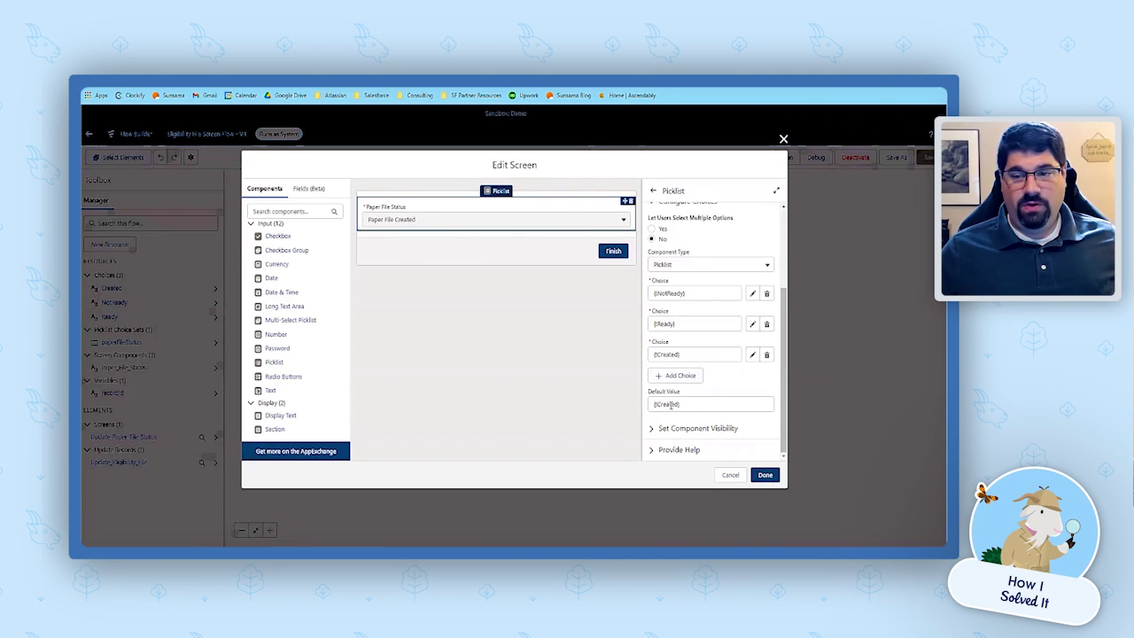
{"action": "left_click", "coordinate": [730, 475]}
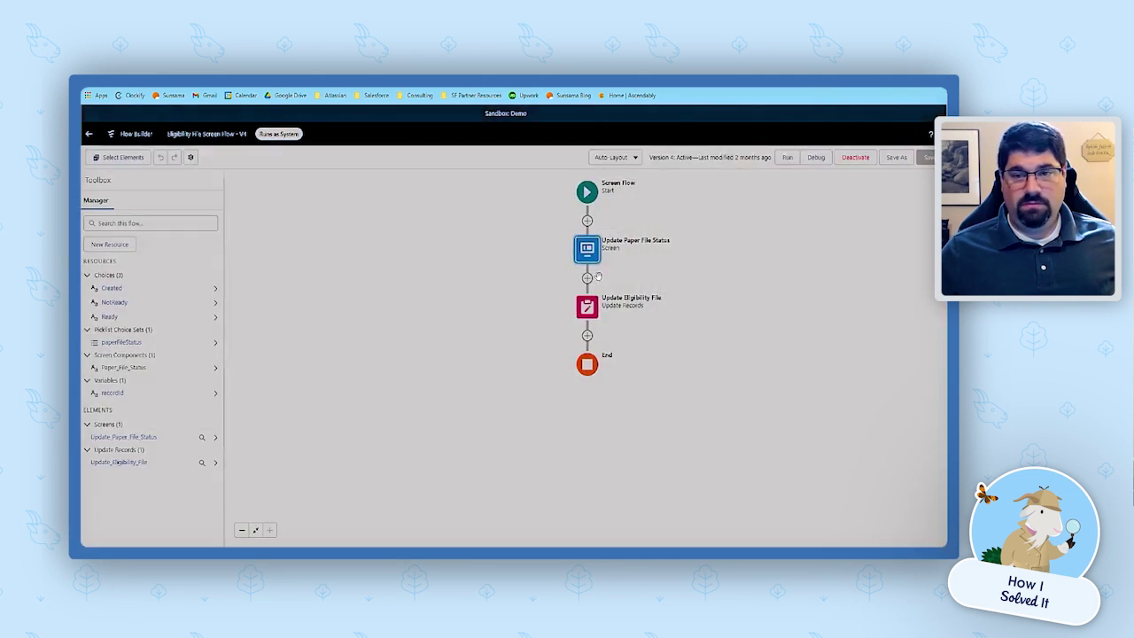
{"action": "left_click", "coordinate": [590, 312]}
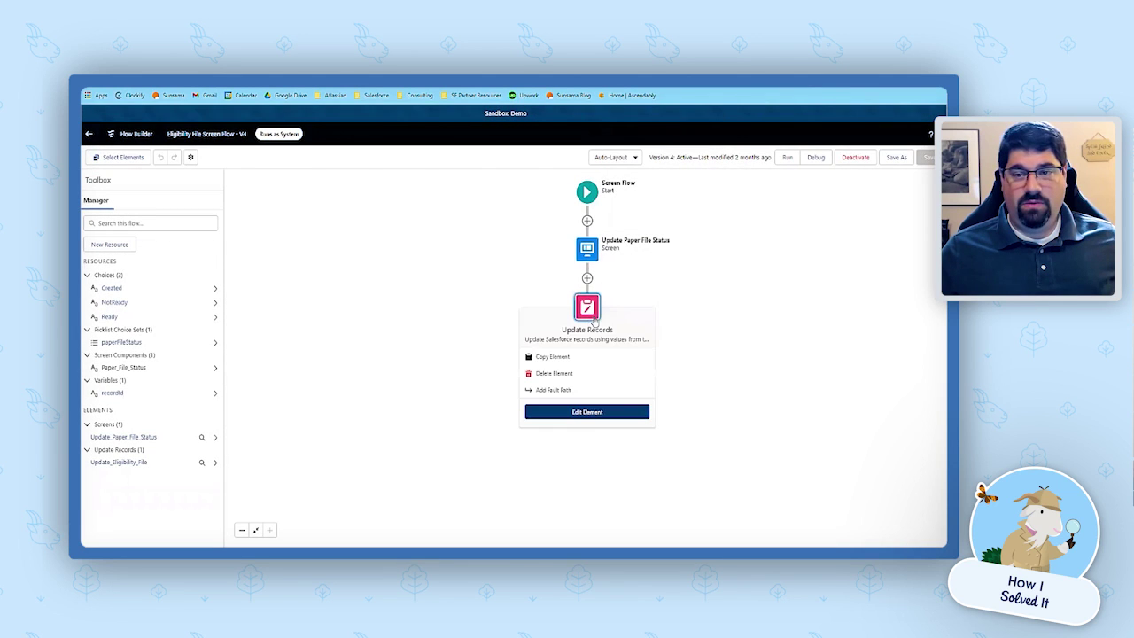
{"action": "left_click", "coordinate": [593, 413]}
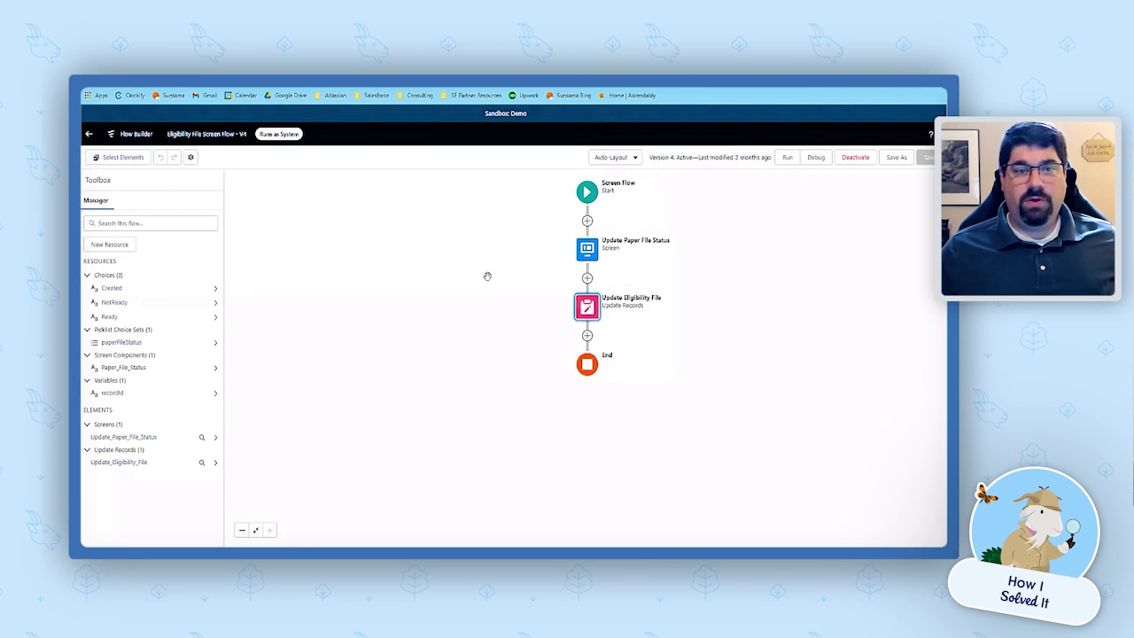
- Leave Flow Builder and open the first SYEP 2022 Eligibility File record from the list view
{"action": "left_click", "coordinate": [89, 135]}
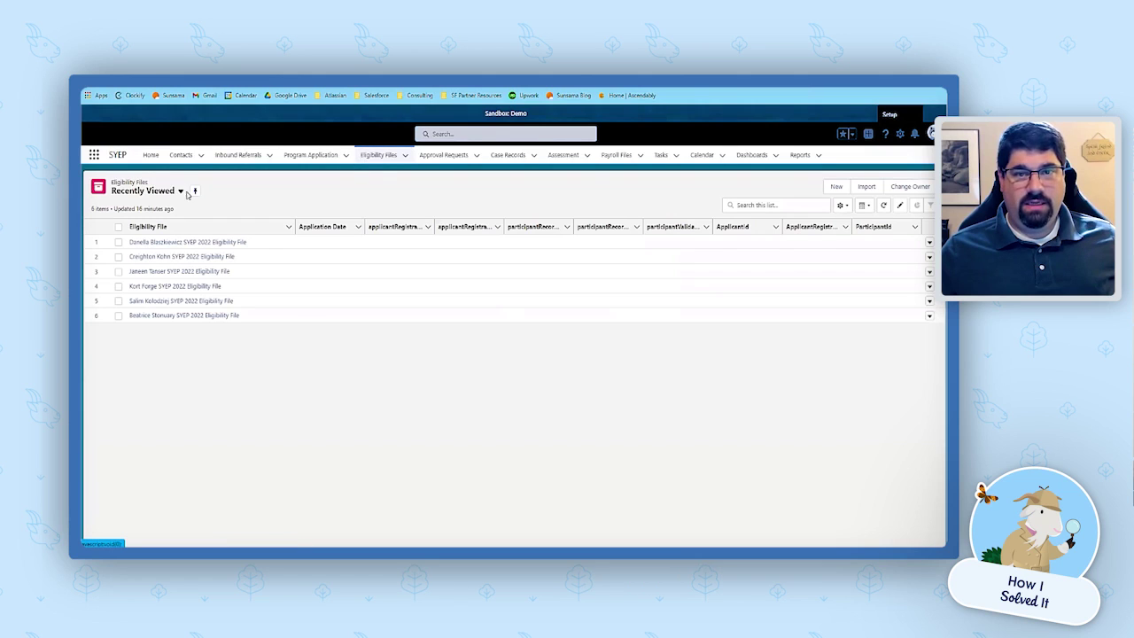
{"action": "left_click", "coordinate": [184, 243]}
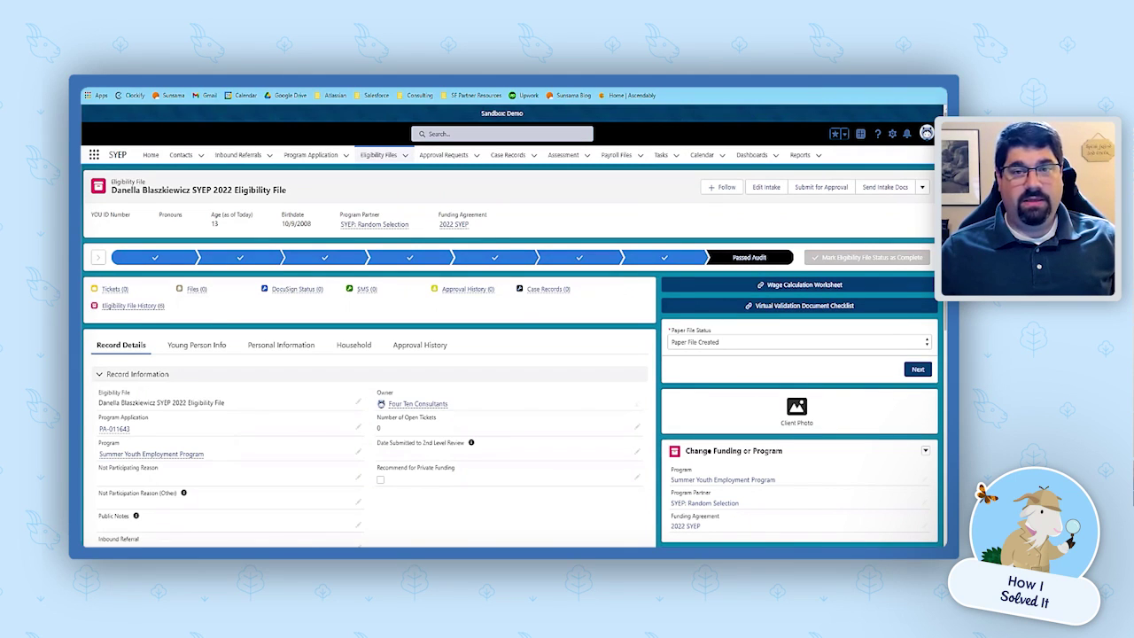
{"action": "left_click", "coordinate": [893, 135]}
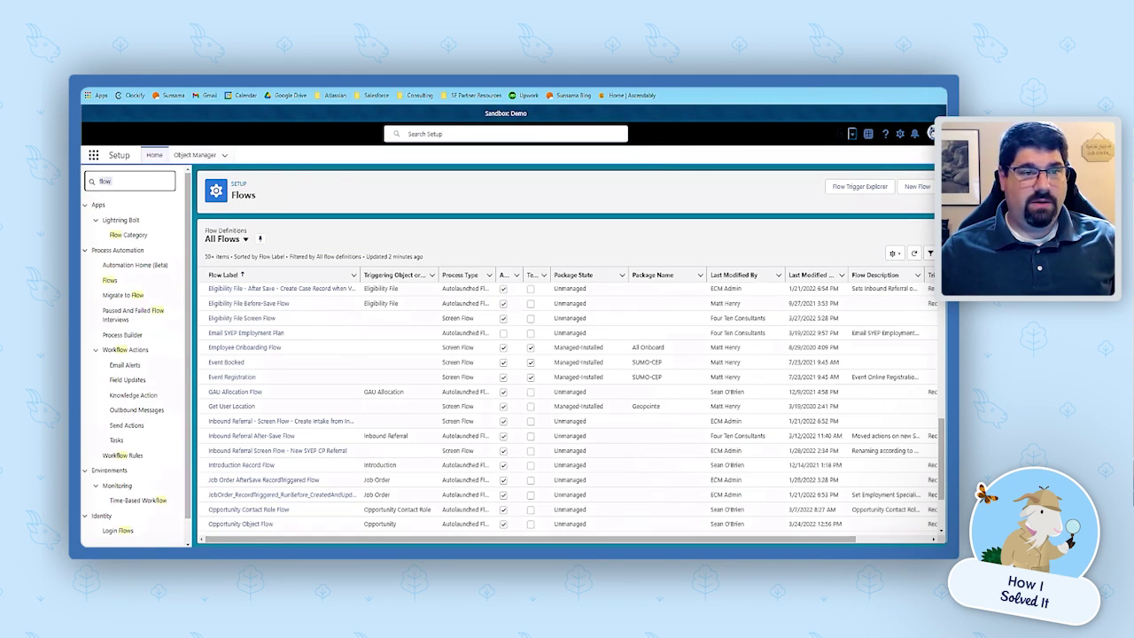
- Search Quick Find for 'custom permiss' and open the Manage Eligibility Files custom permission
{"action": "key", "text": "BackSpace"}
{"action": "key", "text": "BackSpace"}
{"action": "key", "text": "BackSpace"}
{"action": "key", "text": "BackSpace"}
{"action": "type", "text": "custom"}
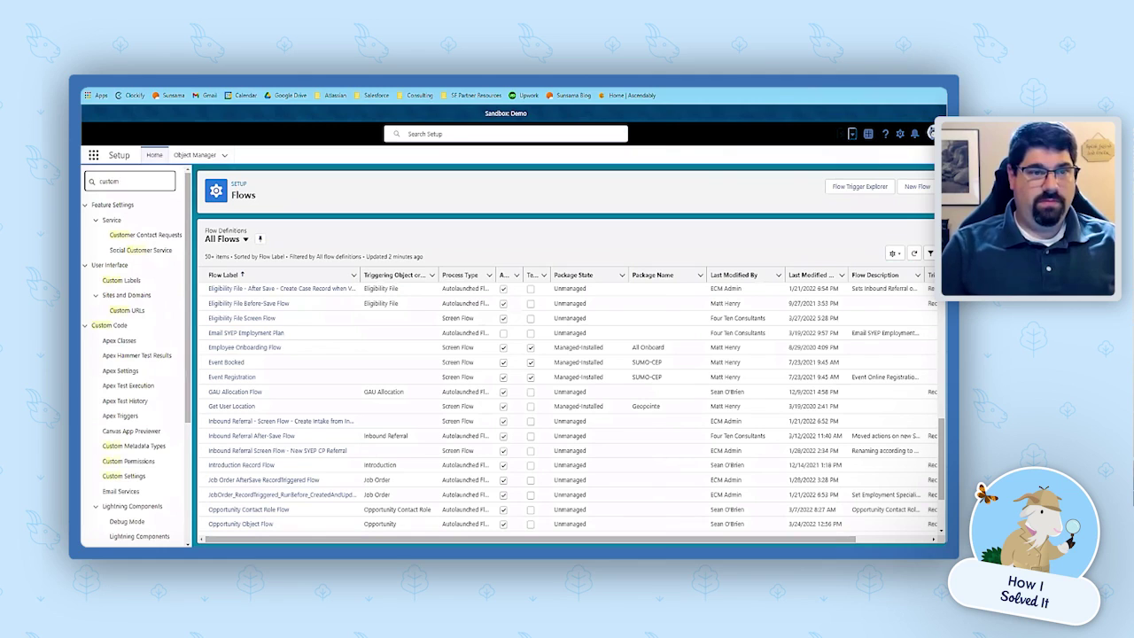
{"action": "type", "text": " permiss"}
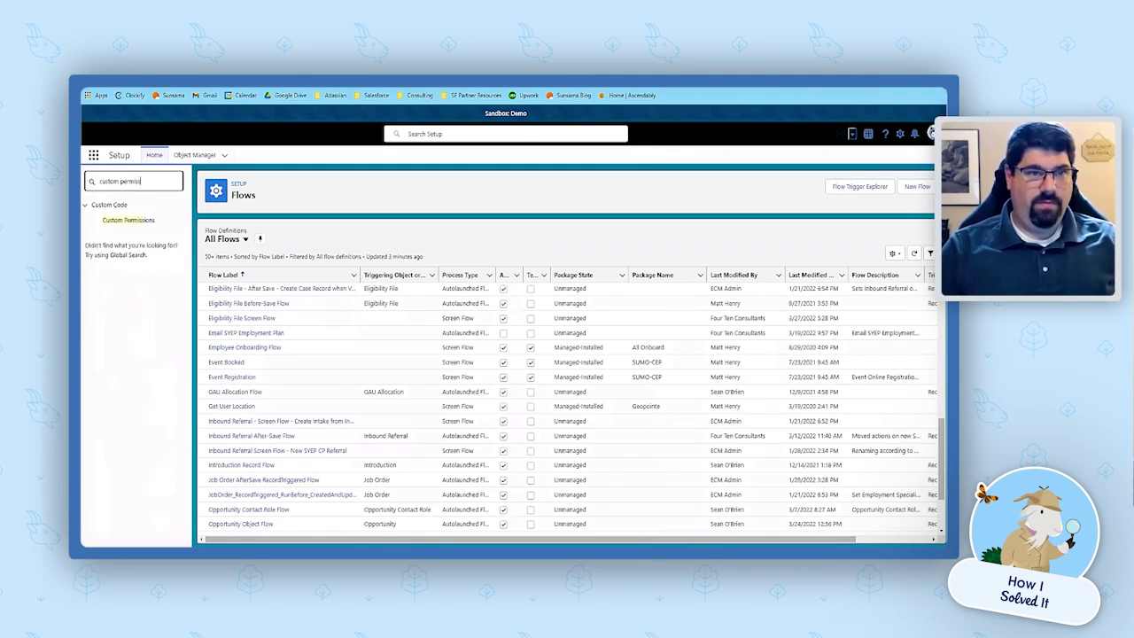
{"action": "left_click", "coordinate": [128, 220]}
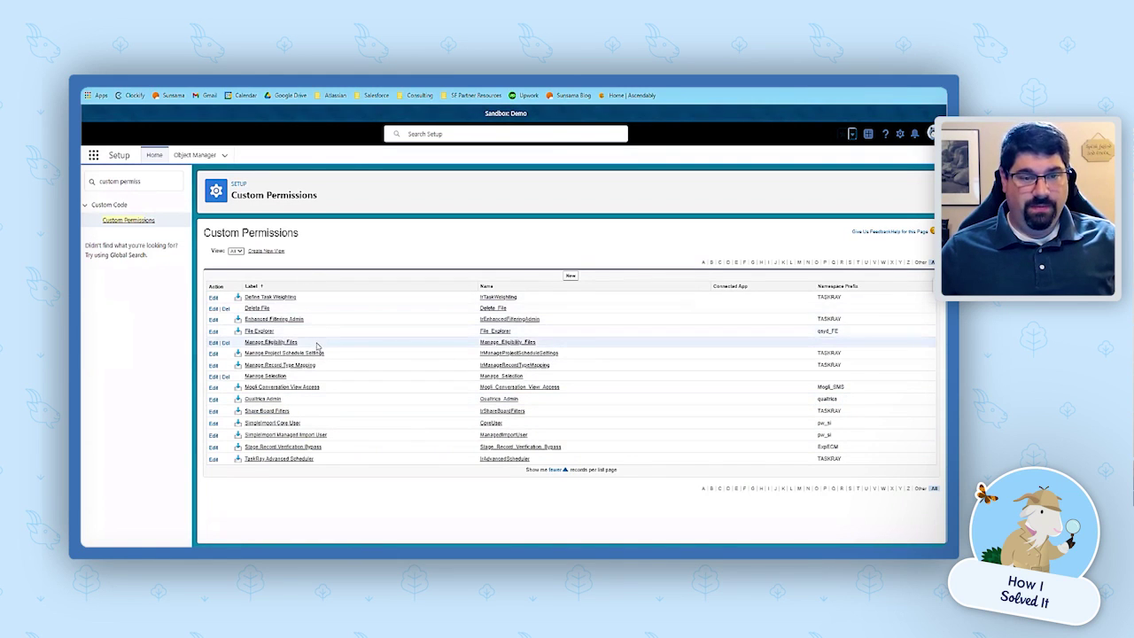
{"action": "left_click", "coordinate": [271, 343]}
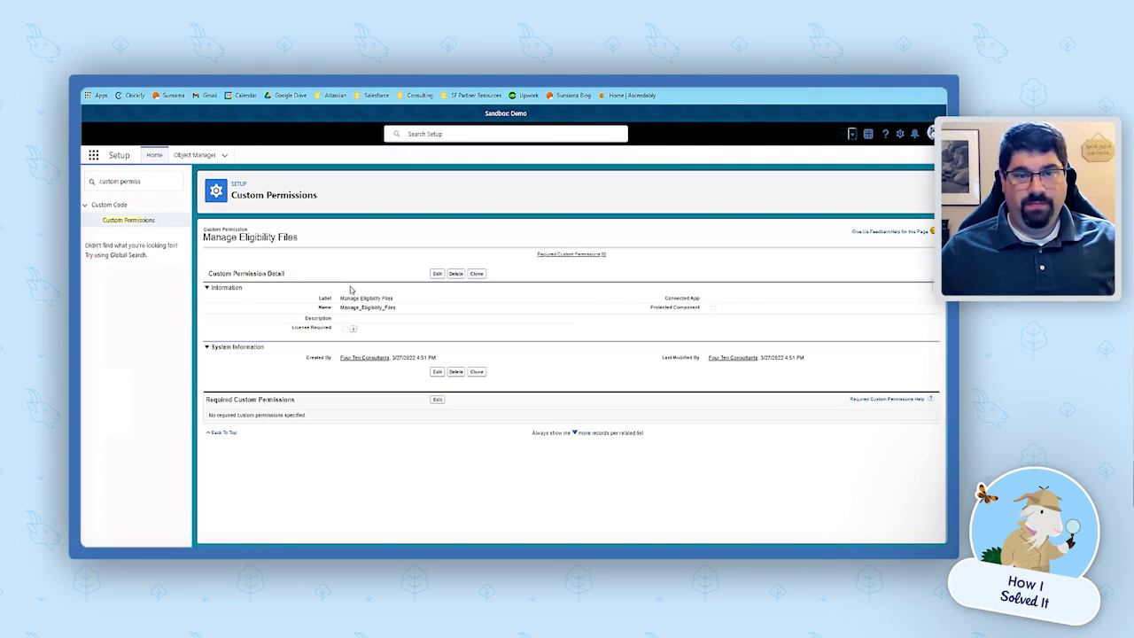
- Inspect the Manage_Eligibility_Files permission details at larger zoom, reset to 100%, and focus Quick Find
{"action": "key", "text": "ctrl+plus"}
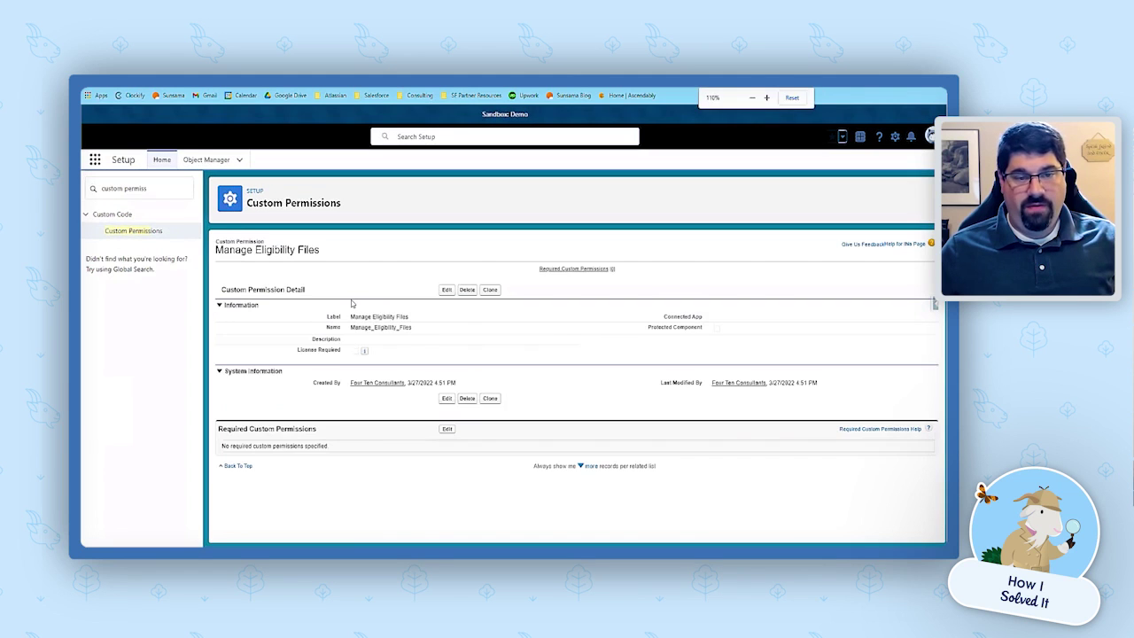
{"action": "key", "text": "ctrl+plus"}
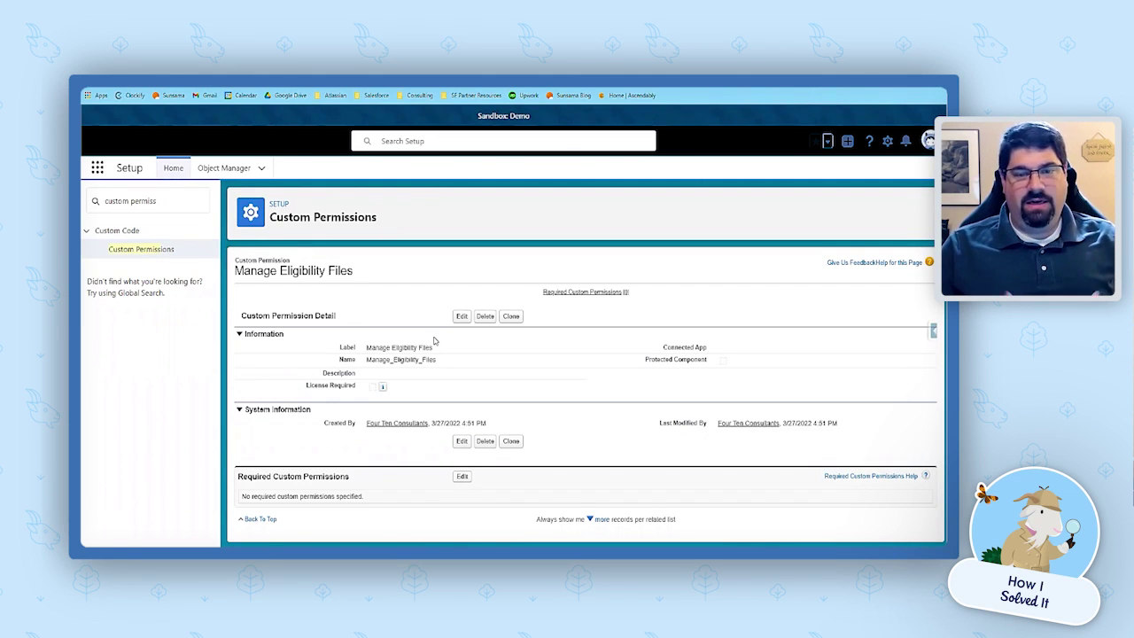
{"action": "key", "text": "ctrl+minus"}
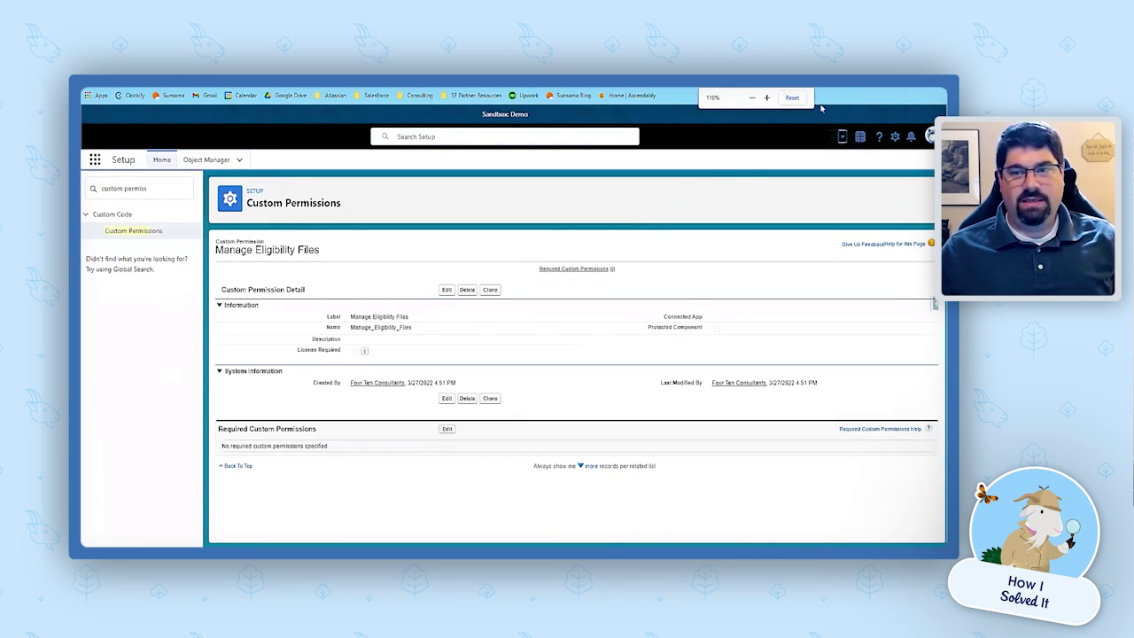
{"action": "left_click", "coordinate": [793, 97]}
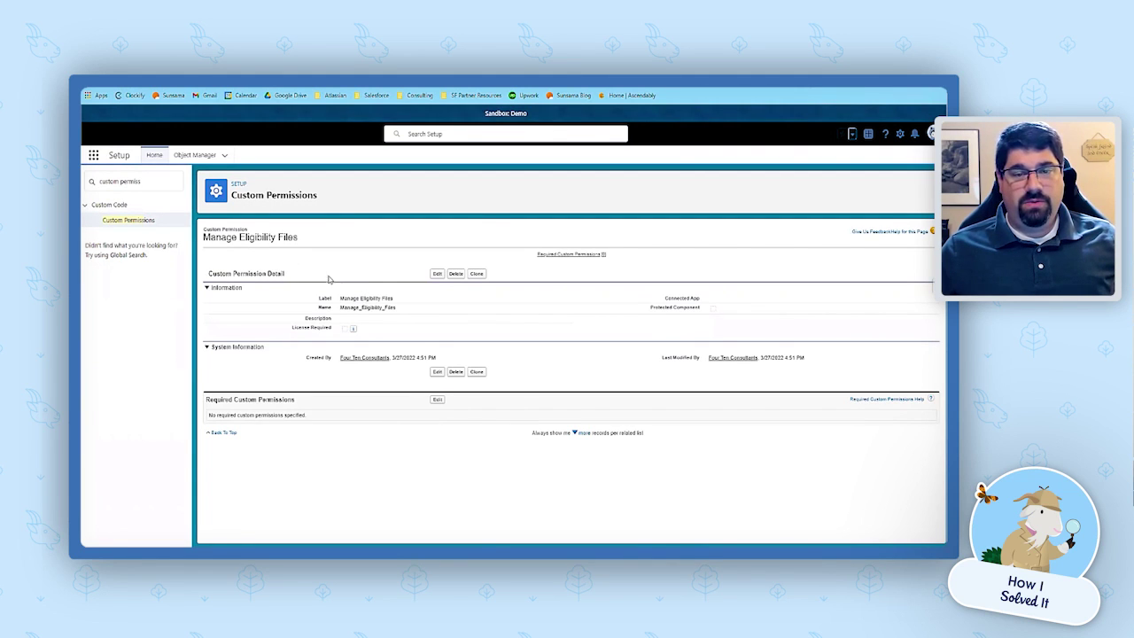
{"action": "left_click", "coordinate": [152, 182]}
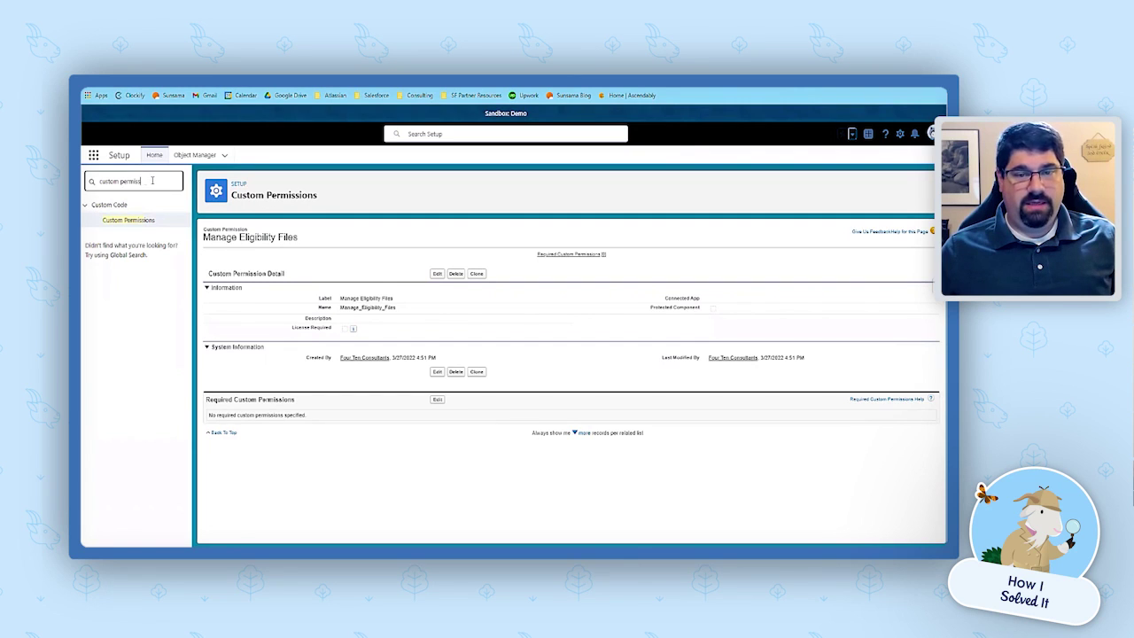
- Quick Find 'permission set' to reach the Permission Sets list
{"action": "key", "text": "ctrl+a"}
{"action": "type", "text": "pe"}
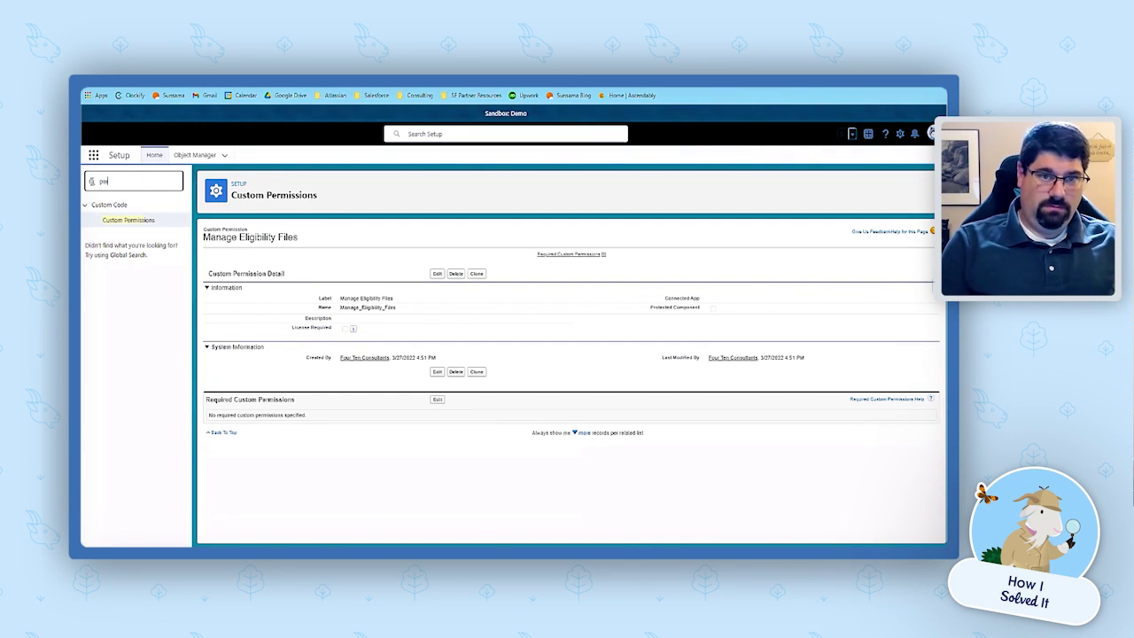
{"action": "type", "text": "rmission se"}
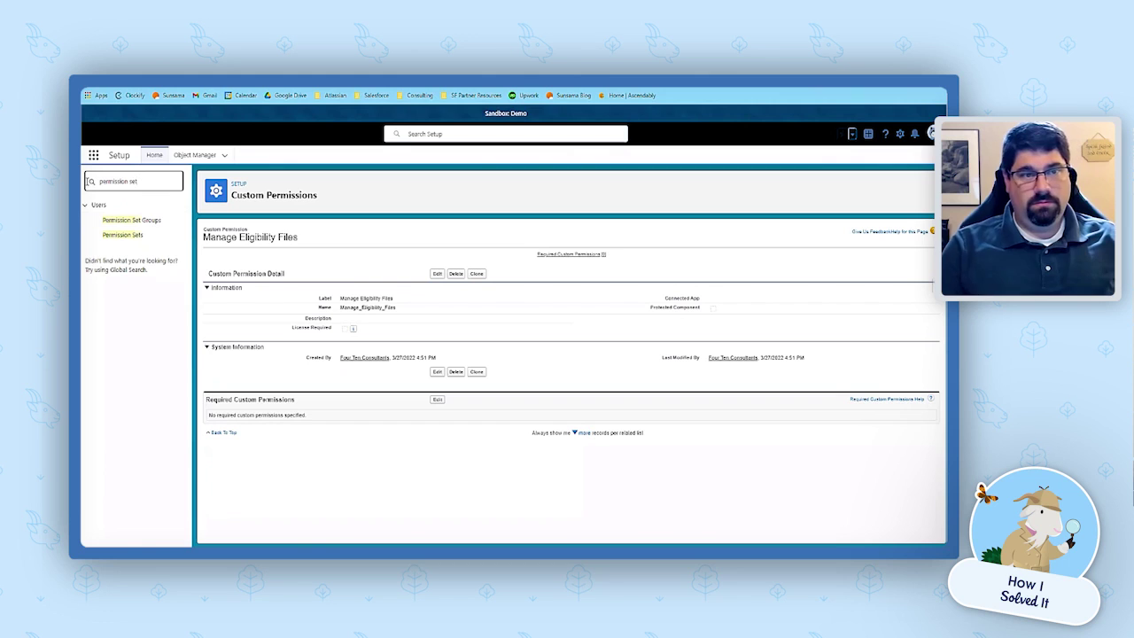
{"action": "type", "text": "t"}
{"action": "left_click", "coordinate": [124, 235]}
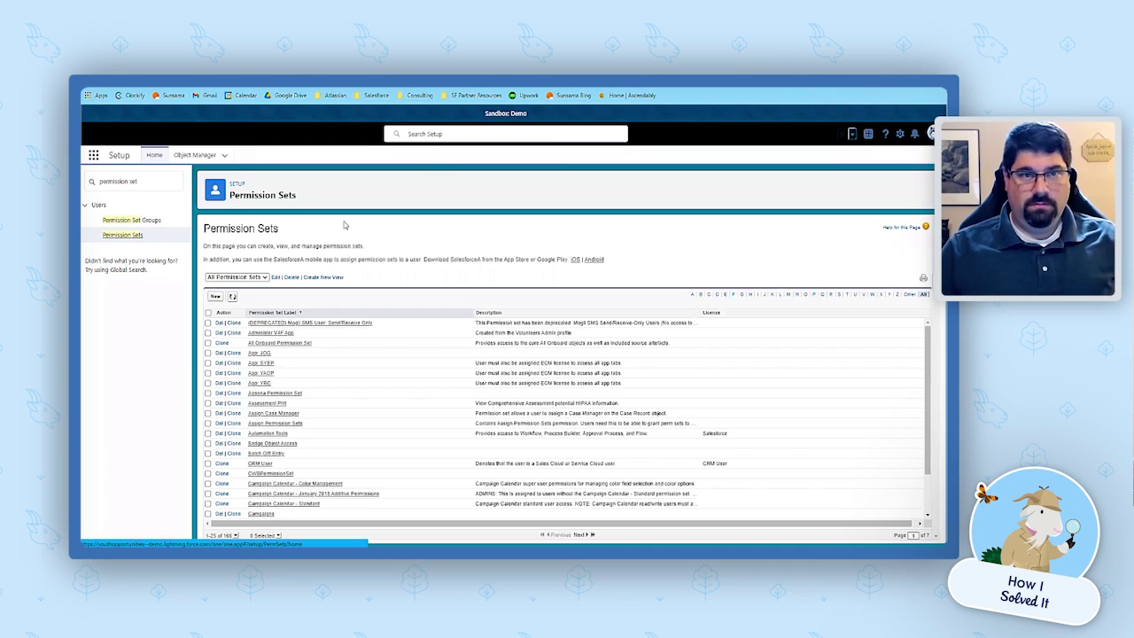
- Locate Manage Eligibility Files using the M letter filter and open that permission set
{"action": "key", "text": "ctrl+f"}
{"action": "type", "text": "manager"}
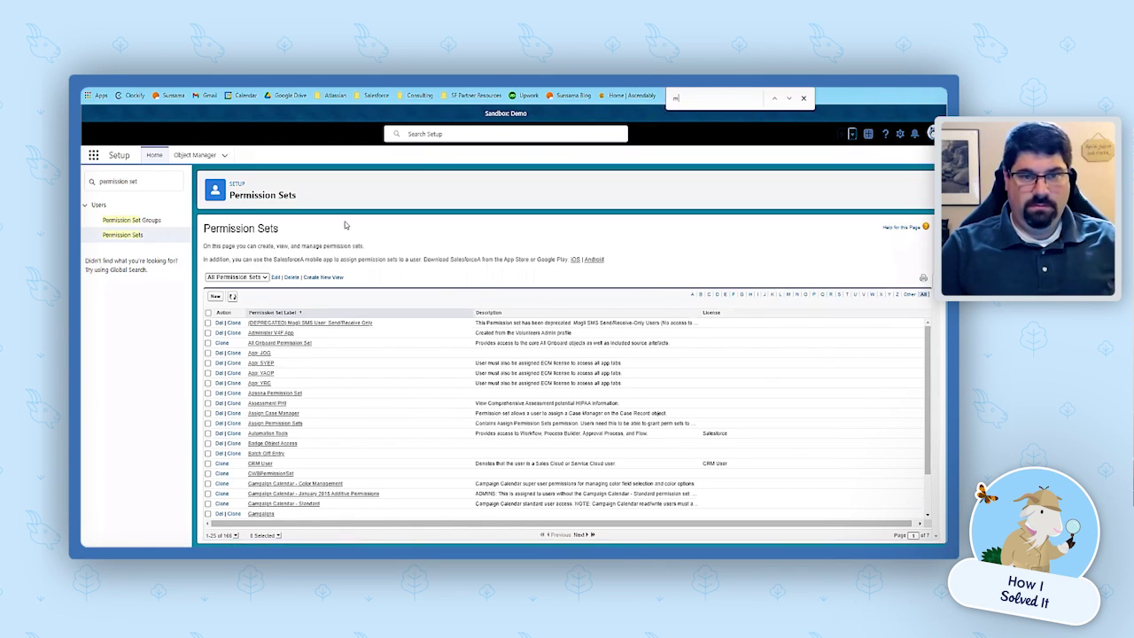
{"action": "key", "text": "BackSpace"}
{"action": "type", "text": "el"}
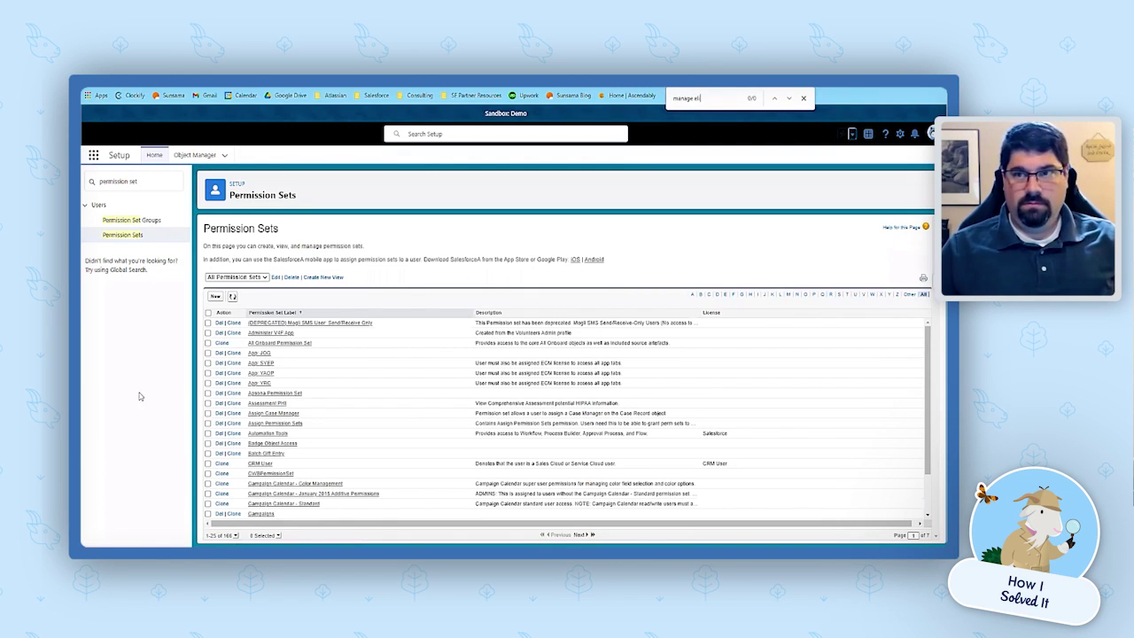
{"action": "scroll", "coordinate": [478, 344], "scroll_direction": "down", "scroll_amount": 2}
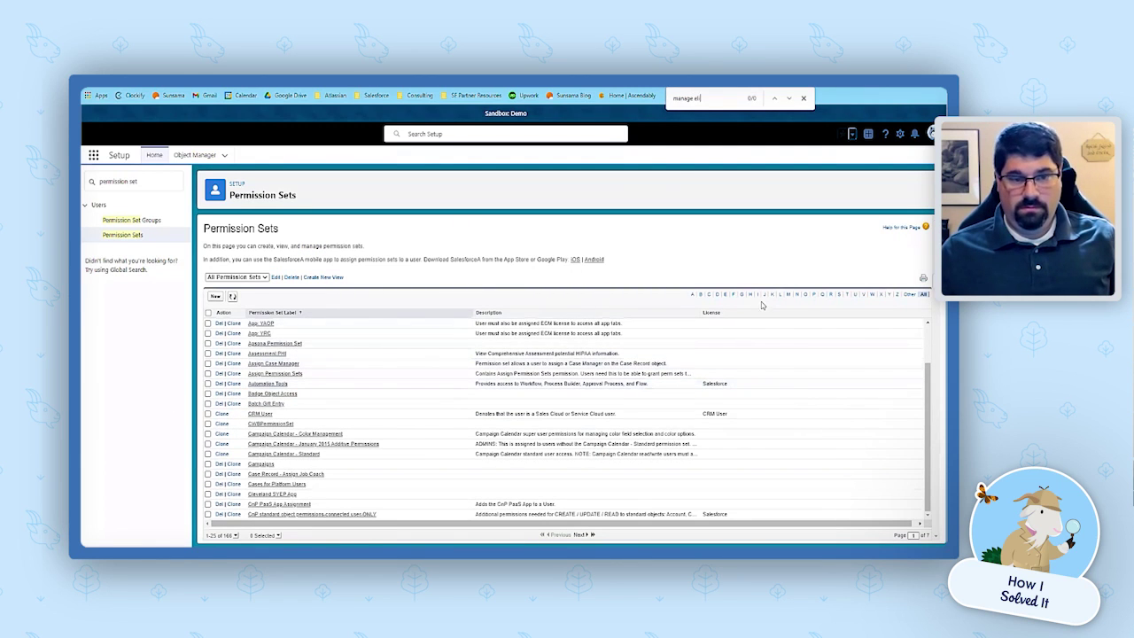
{"action": "left_click", "coordinate": [789, 294]}
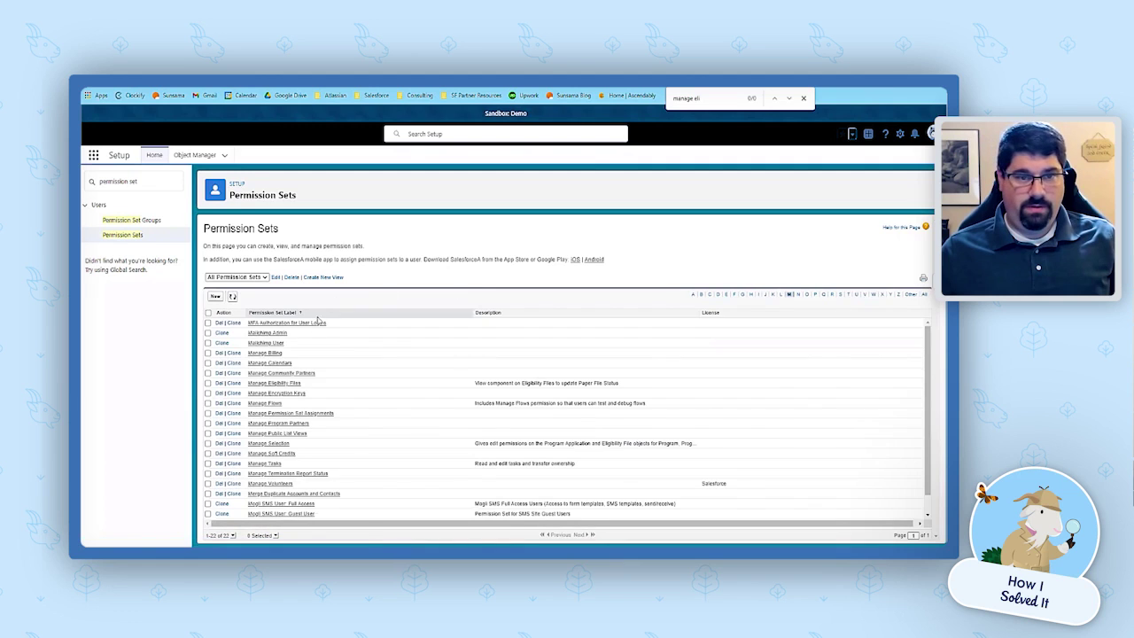
{"action": "left_click", "coordinate": [284, 384]}
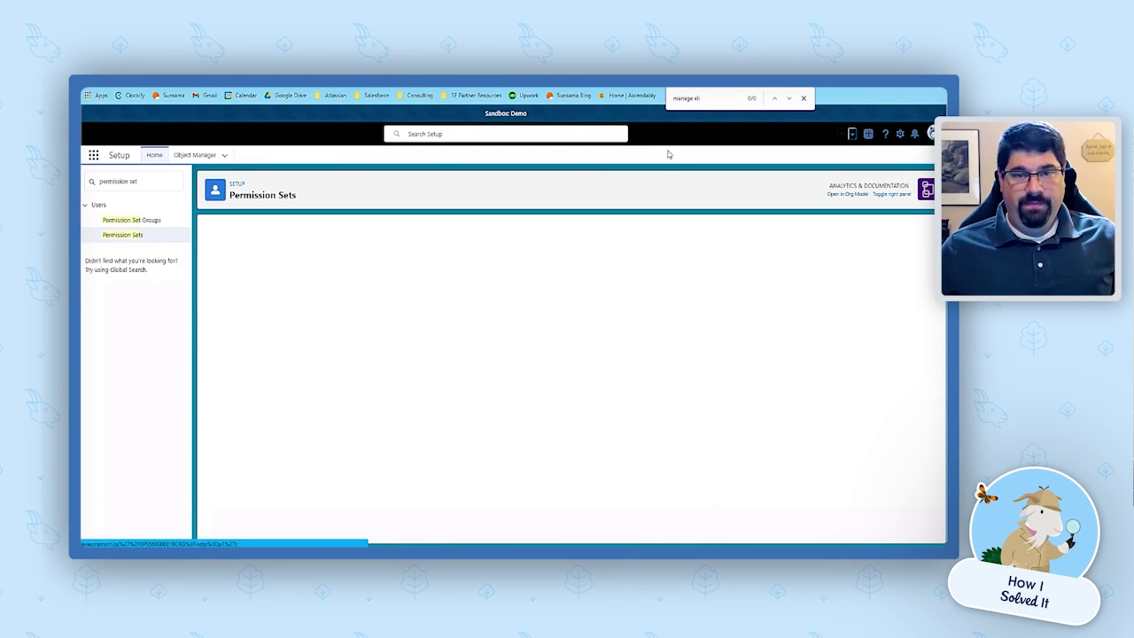
- Enable the Manage Eligibility Files custom permission in the permission set's Custom Permissions and save
{"action": "key", "text": "Escape"}
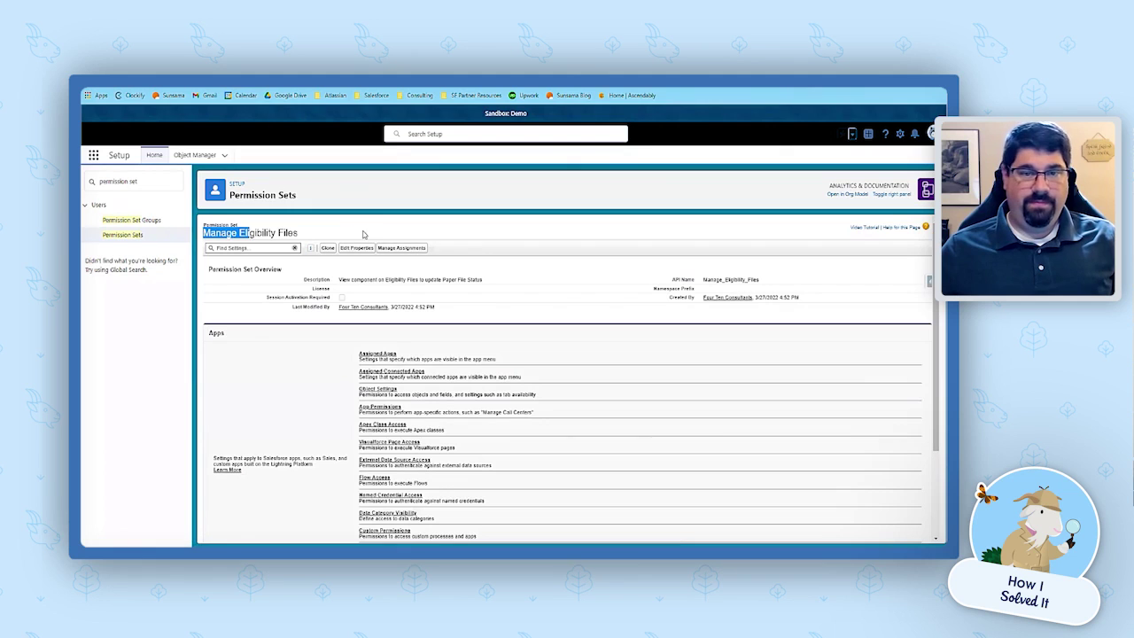
{"action": "left_click", "coordinate": [296, 226]}
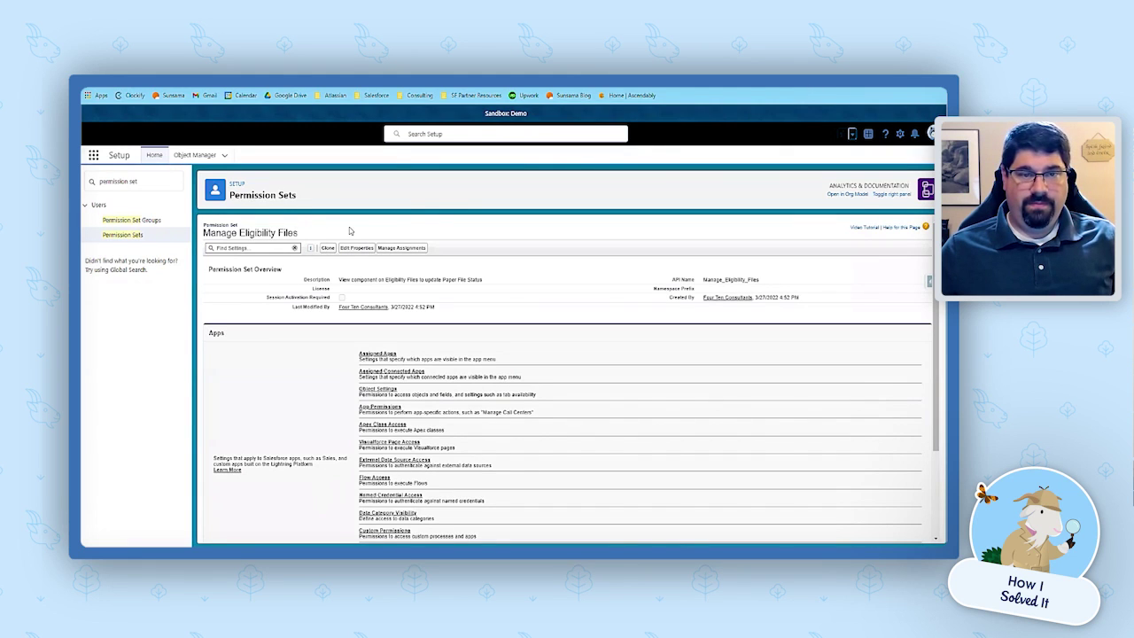
{"action": "scroll", "coordinate": [452, 272], "scroll_direction": "down", "scroll_amount": 3}
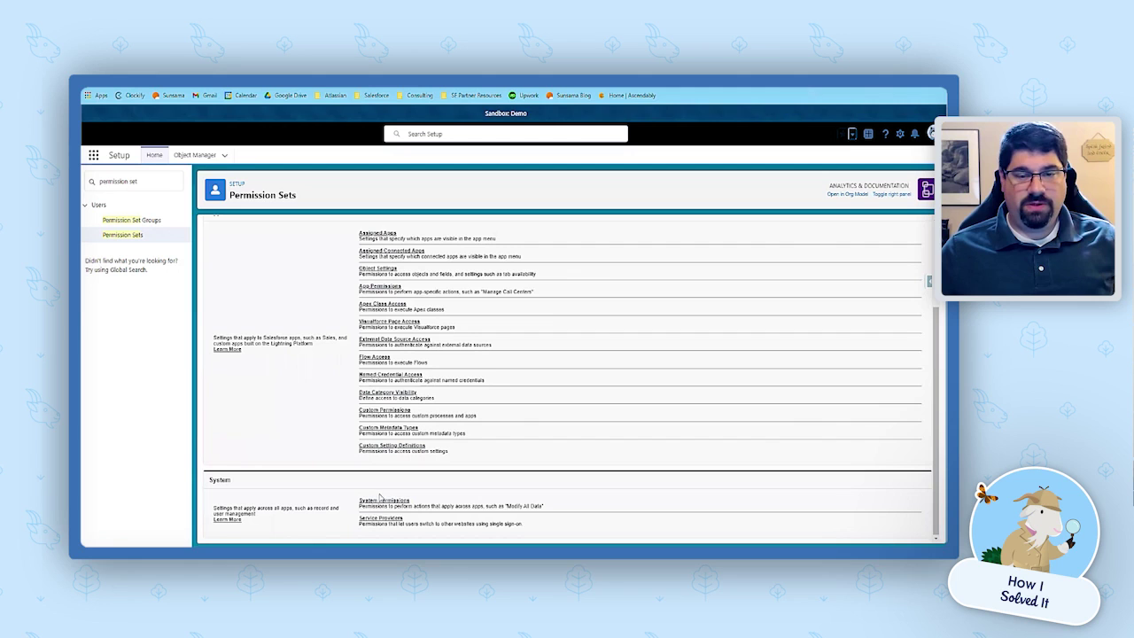
{"action": "left_click_drag", "start_coordinate": [440, 415], "coordinate": [349, 407]}
{"action": "left_click", "coordinate": [349, 414]}
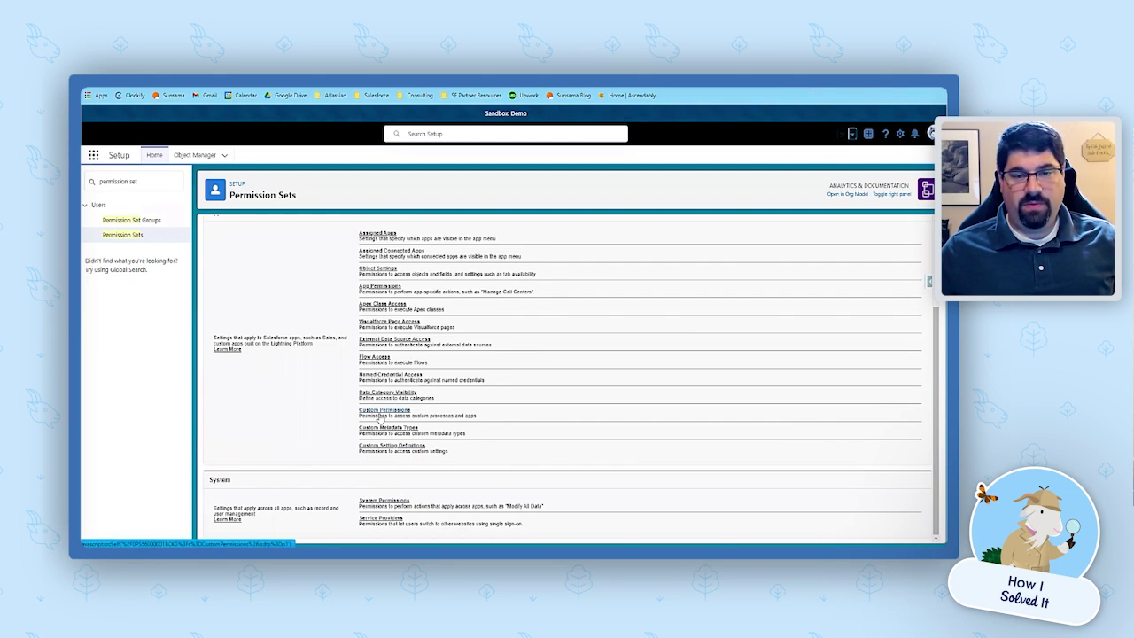
{"action": "left_click", "coordinate": [380, 412]}
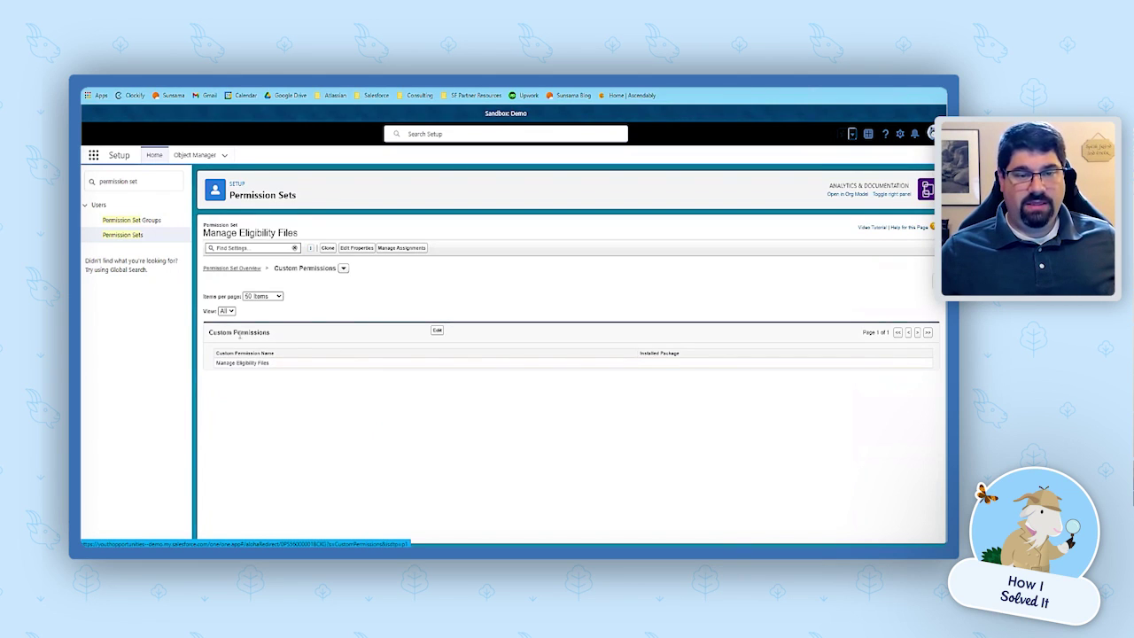
{"action": "left_click", "coordinate": [437, 329]}
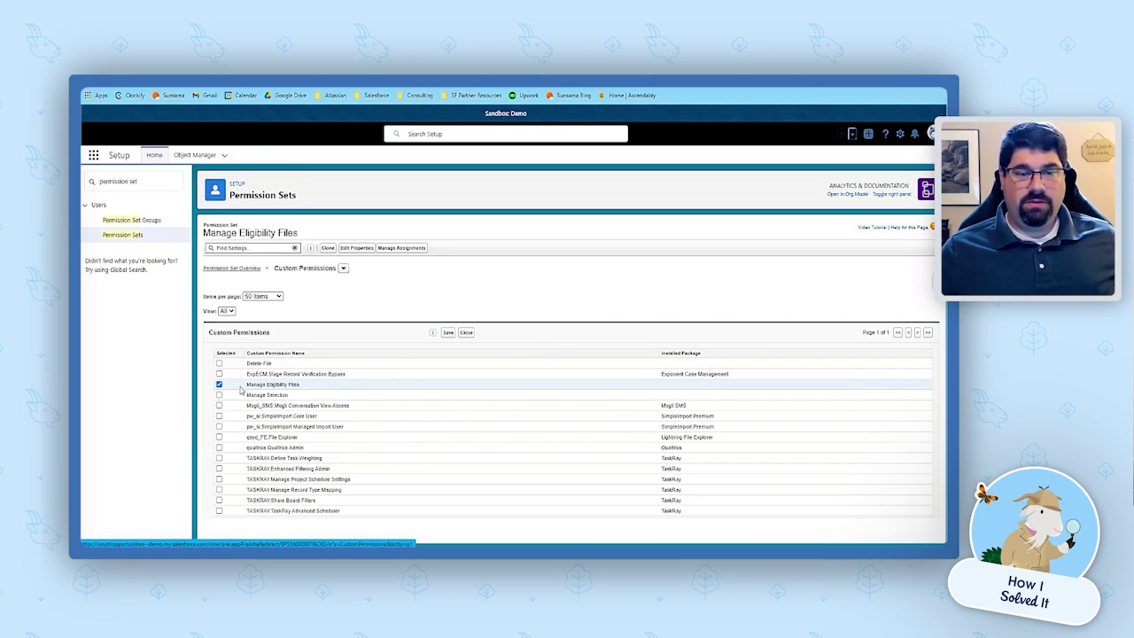
{"action": "left_click", "coordinate": [466, 333]}
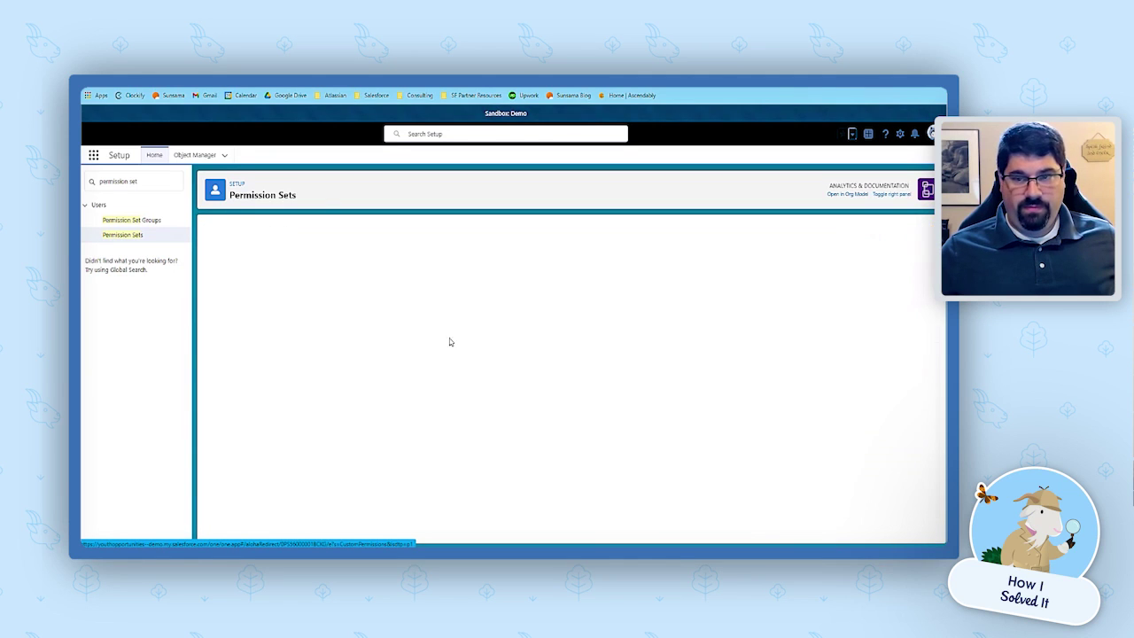
- Review the permission set's Manage Assignments list, then clear the Quick Find search
{"action": "left_click", "coordinate": [410, 248]}
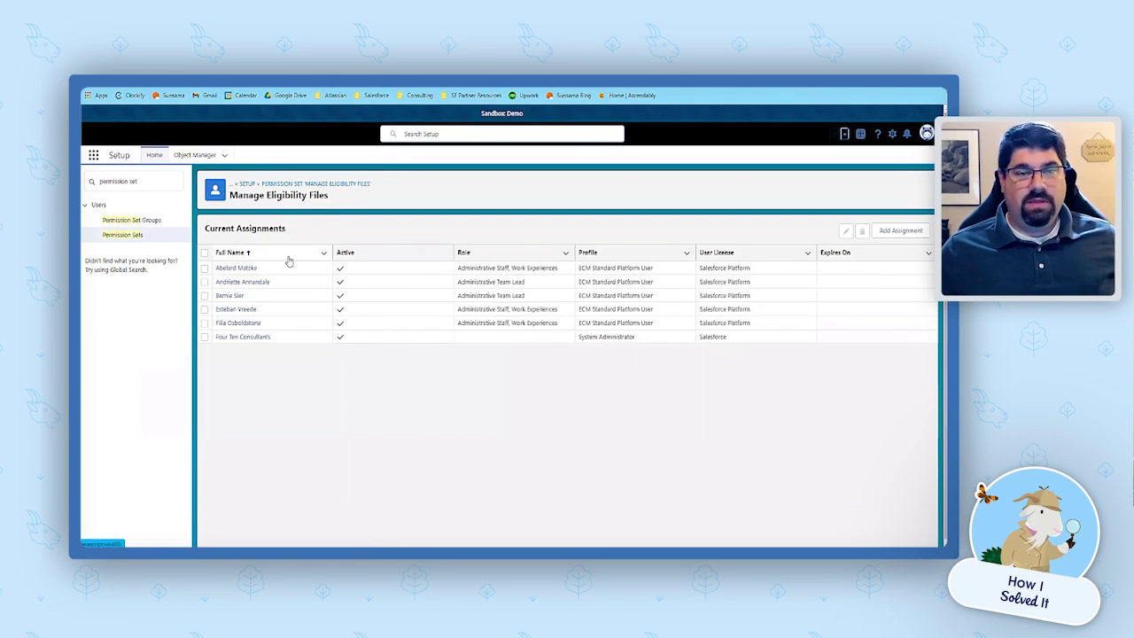
{"action": "left_click", "coordinate": [90, 182]}
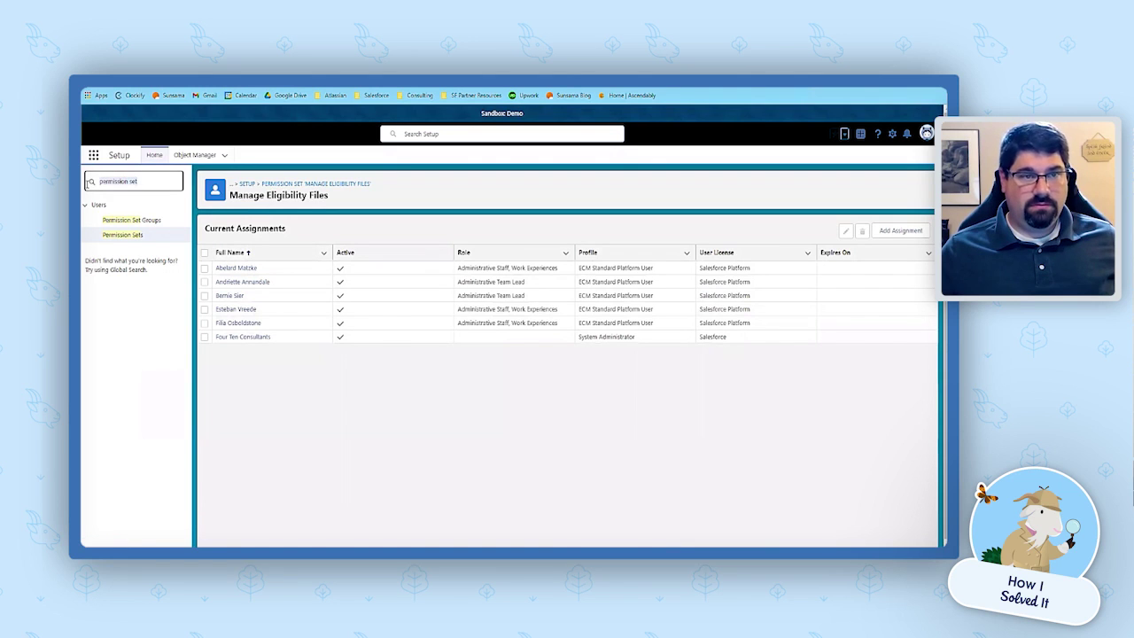
{"action": "key", "text": "ctrl+a"}
{"action": "key", "text": "BackSpace"}
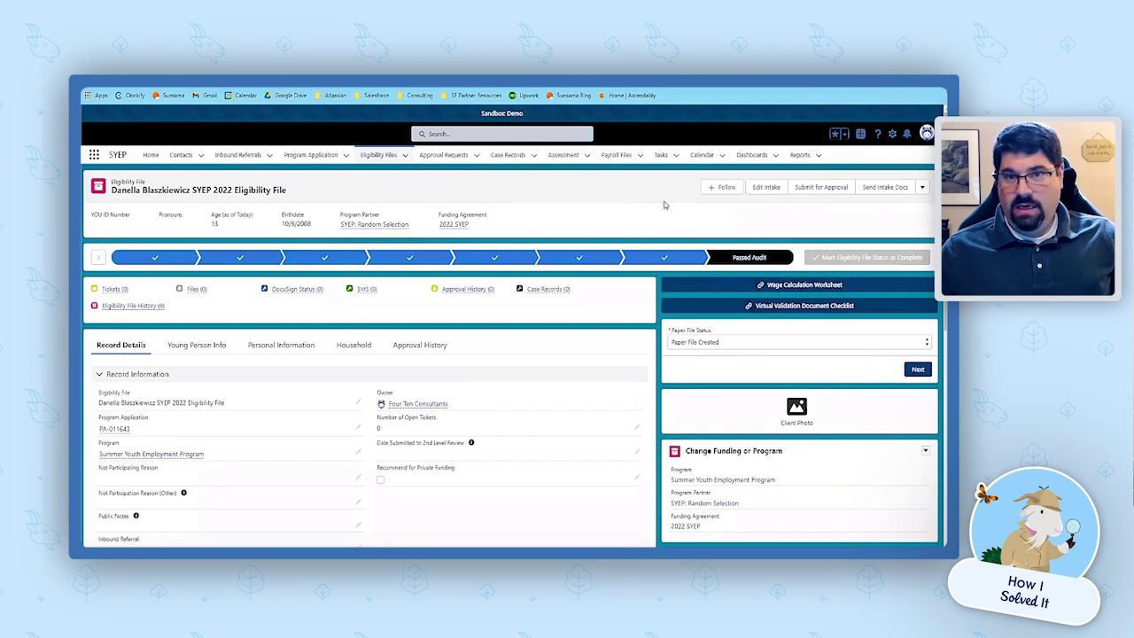
- Choose Edit Page on the SYEP 2022 Eligibility File record to launch Lightning App Builder
{"action": "left_click", "coordinate": [892, 135]}
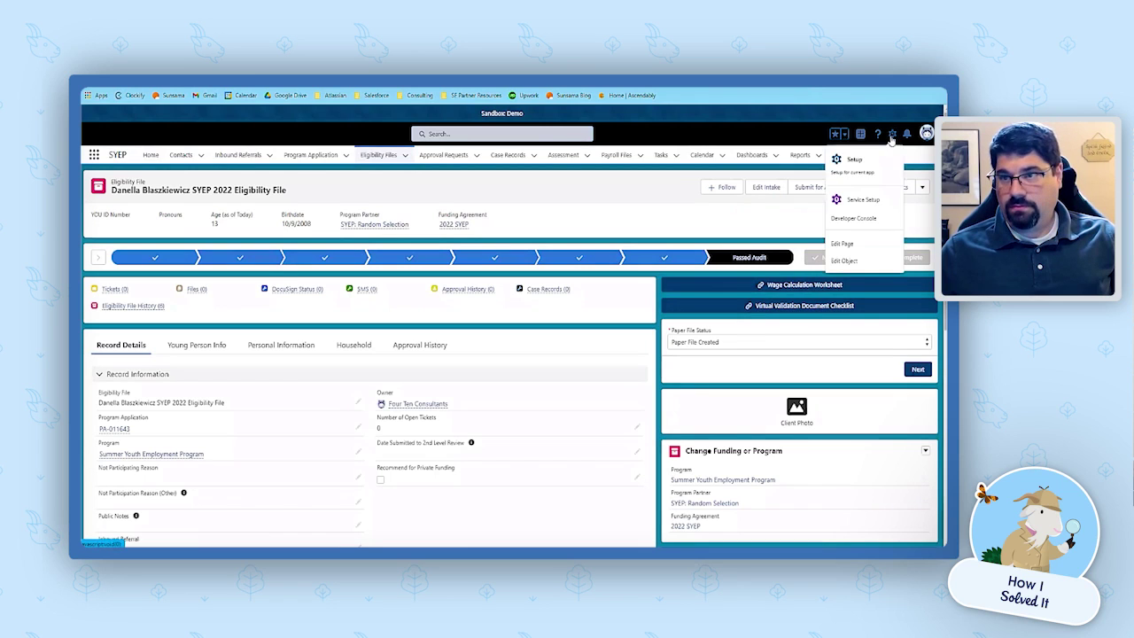
{"action": "left_click", "coordinate": [846, 246]}
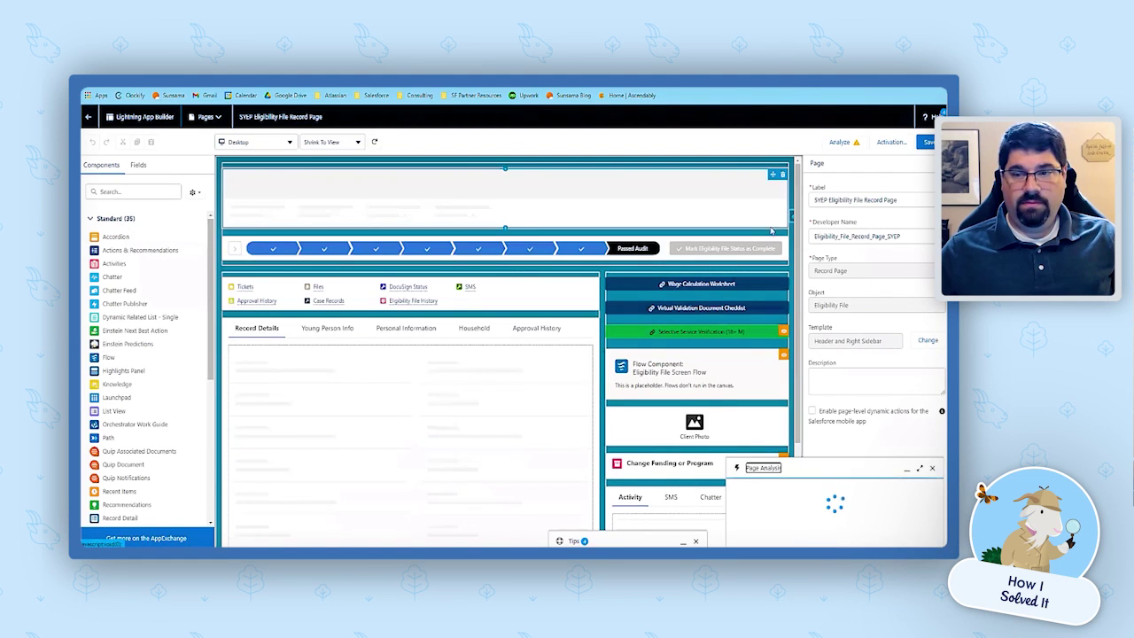
- Select the Eligibility File Screen Flow component on the canvas to show its properties
{"action": "left_click", "coordinate": [931, 299]}
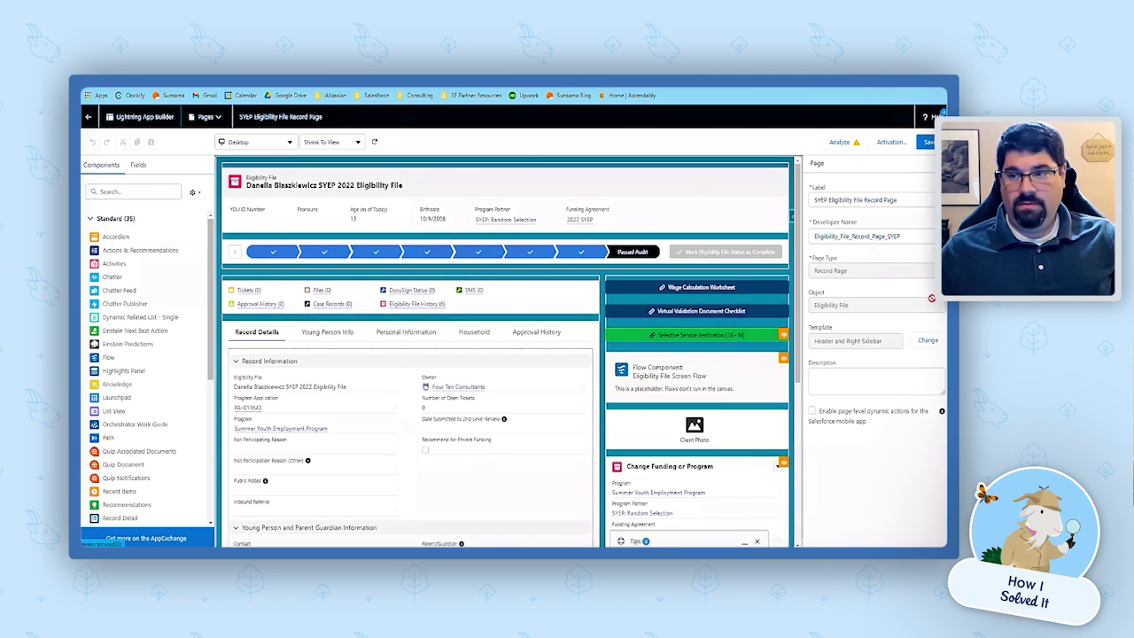
{"action": "scroll", "coordinate": [694, 241], "scroll_direction": "down", "scroll_amount": 2}
{"action": "scroll", "coordinate": [696, 241], "scroll_direction": "down", "scroll_amount": 1}
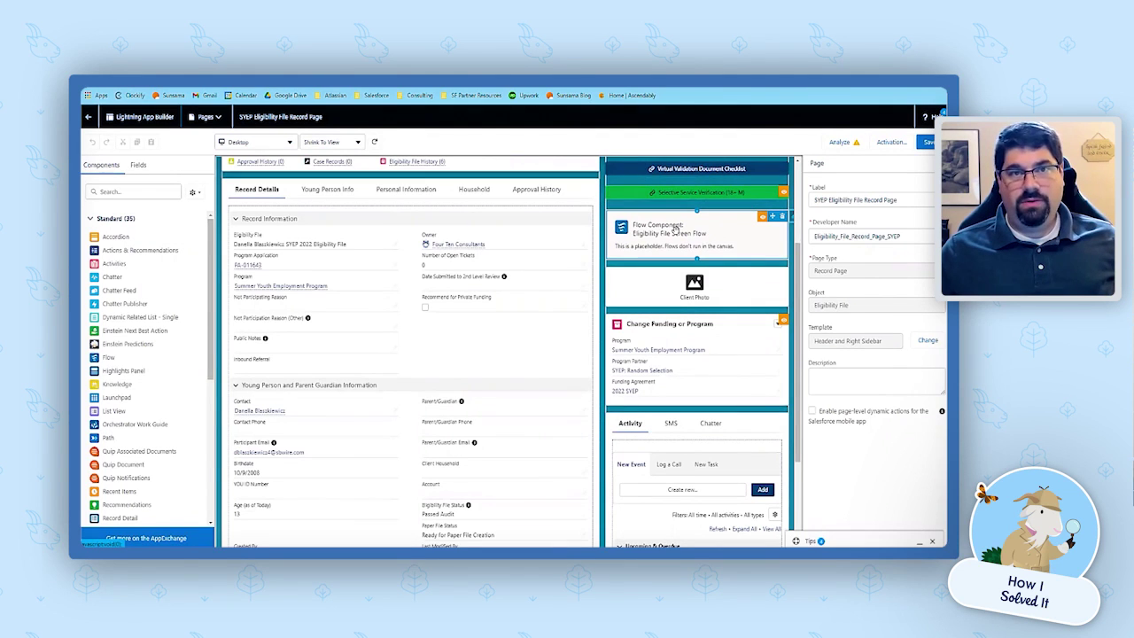
{"action": "left_click", "coordinate": [126, 191]}
{"action": "type", "text": "flow"}
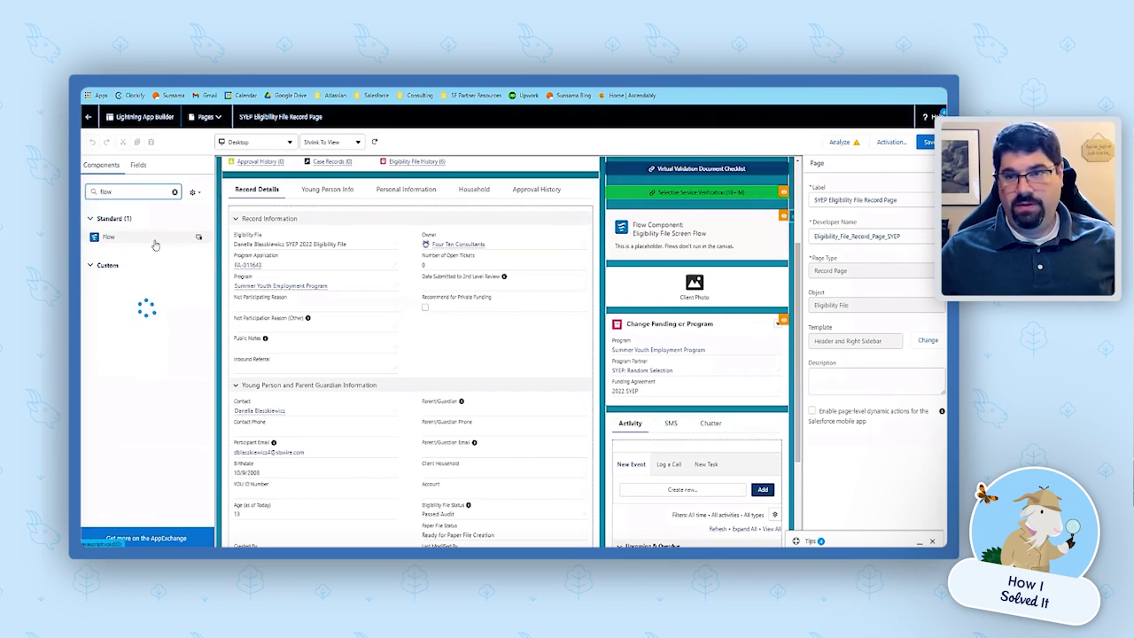
{"action": "left_click", "coordinate": [678, 237]}
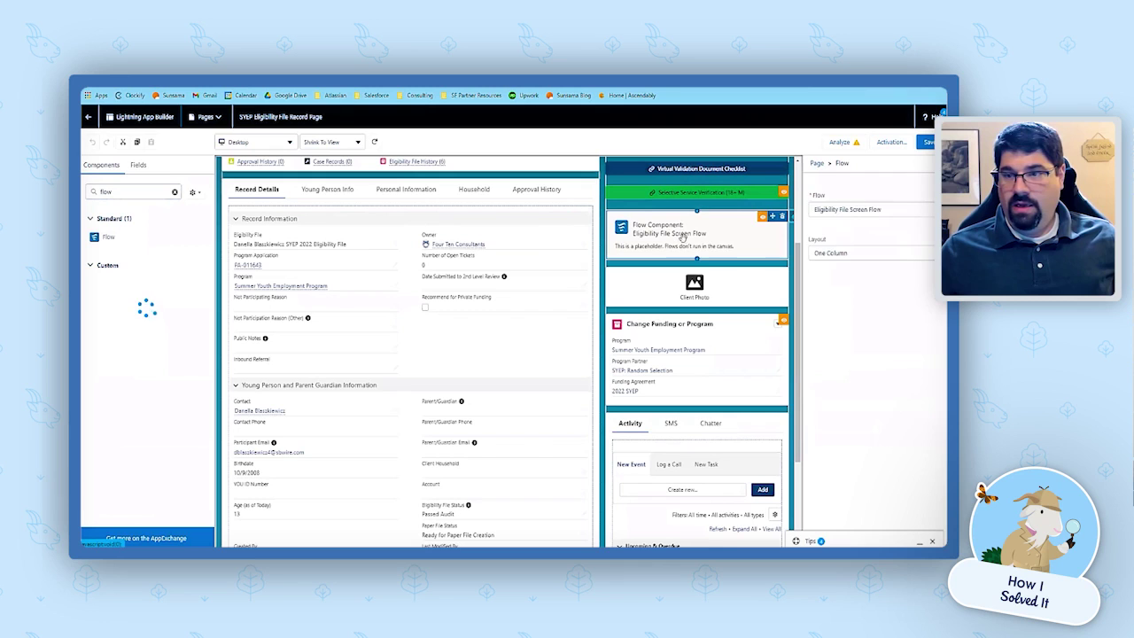
- Scroll to Set Component Visibility and open filter 3, the Manage_Eligibility_Files condition
{"action": "scroll", "coordinate": [856, 218], "scroll_direction": "down", "scroll_amount": 2}
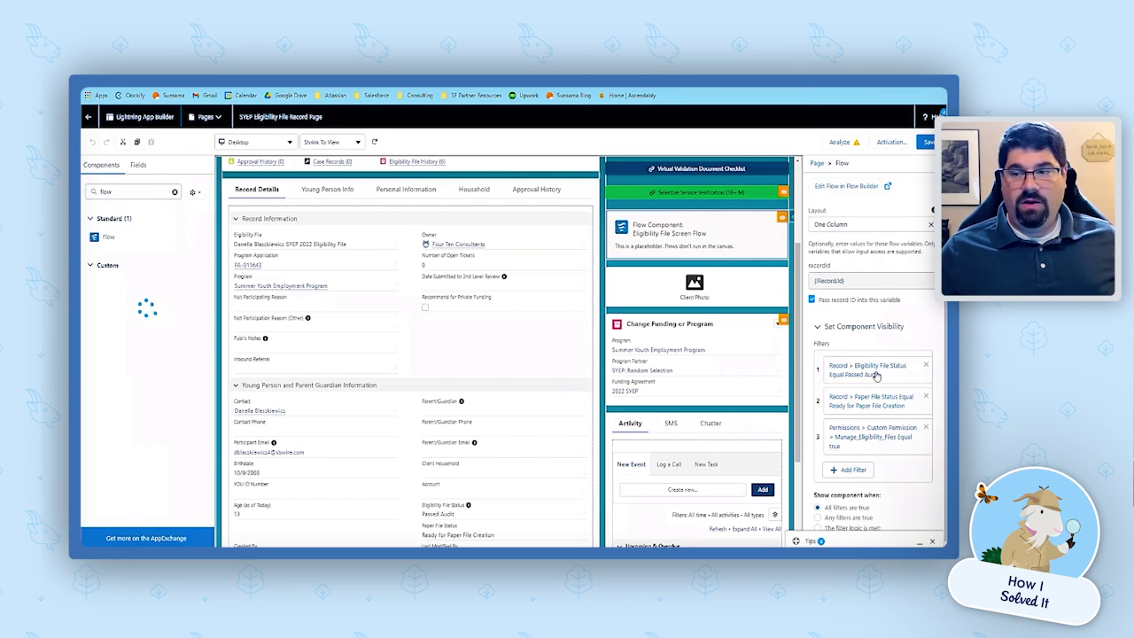
{"action": "key", "text": "ctrl+plus"}
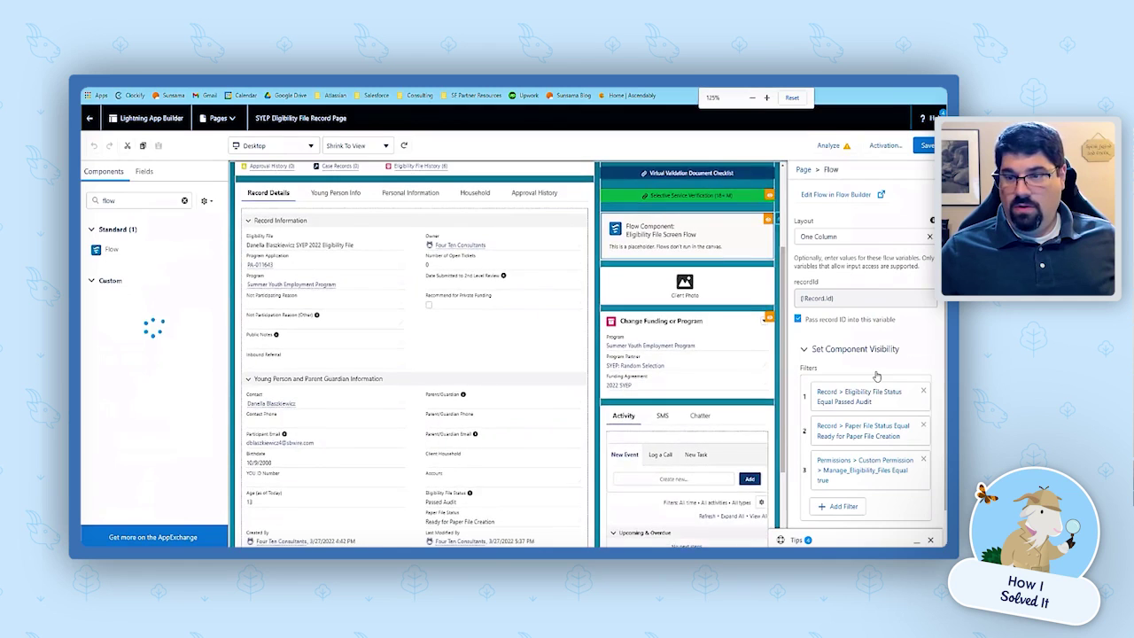
{"action": "key", "text": "ctrl+plus"}
{"action": "scroll", "coordinate": [877, 377], "scroll_direction": "down", "scroll_amount": 2}
{"action": "left_click", "coordinate": [926, 540]}
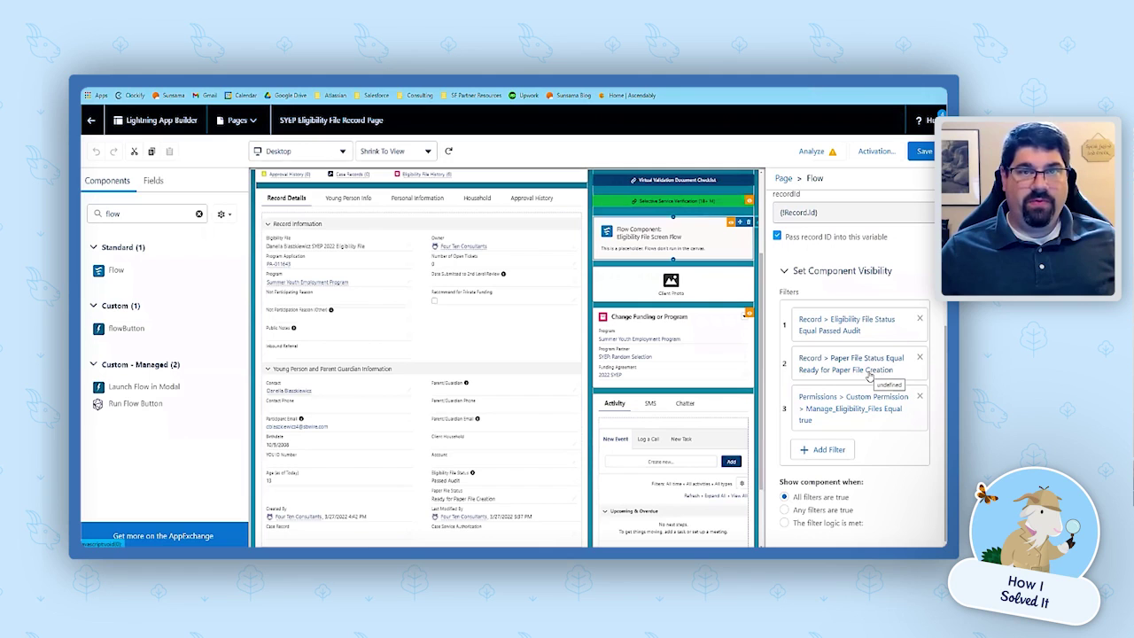
{"action": "left_click", "coordinate": [828, 402]}
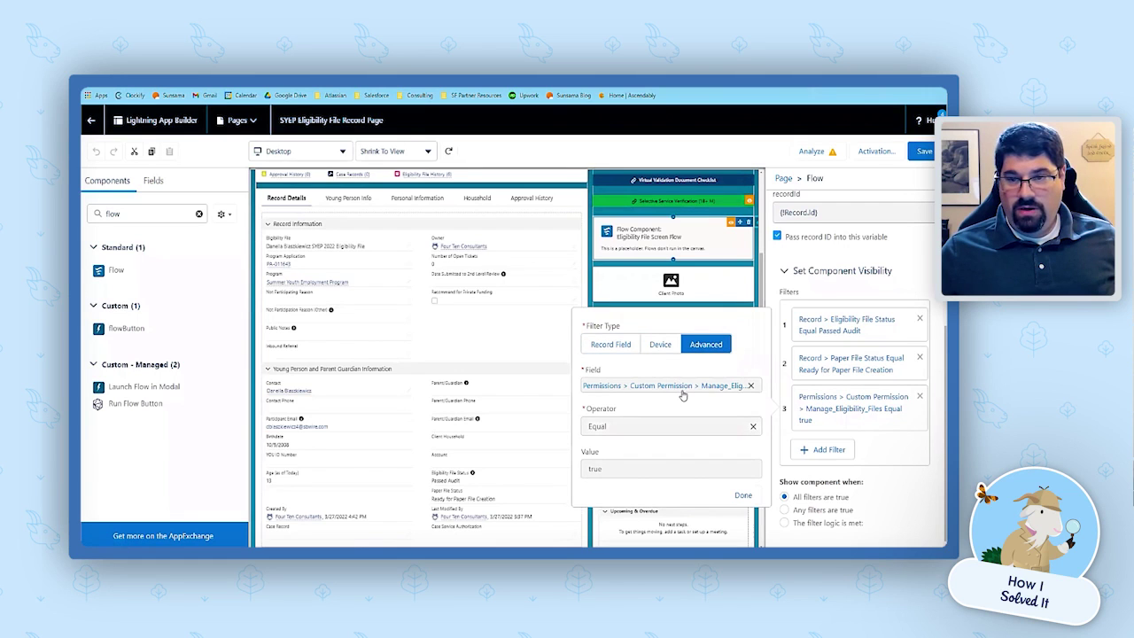
- Set filter 3's field to Permissions > Custom Permission > Manage_Eligibility_Files, equal to true
{"action": "left_click", "coordinate": [751, 386]}
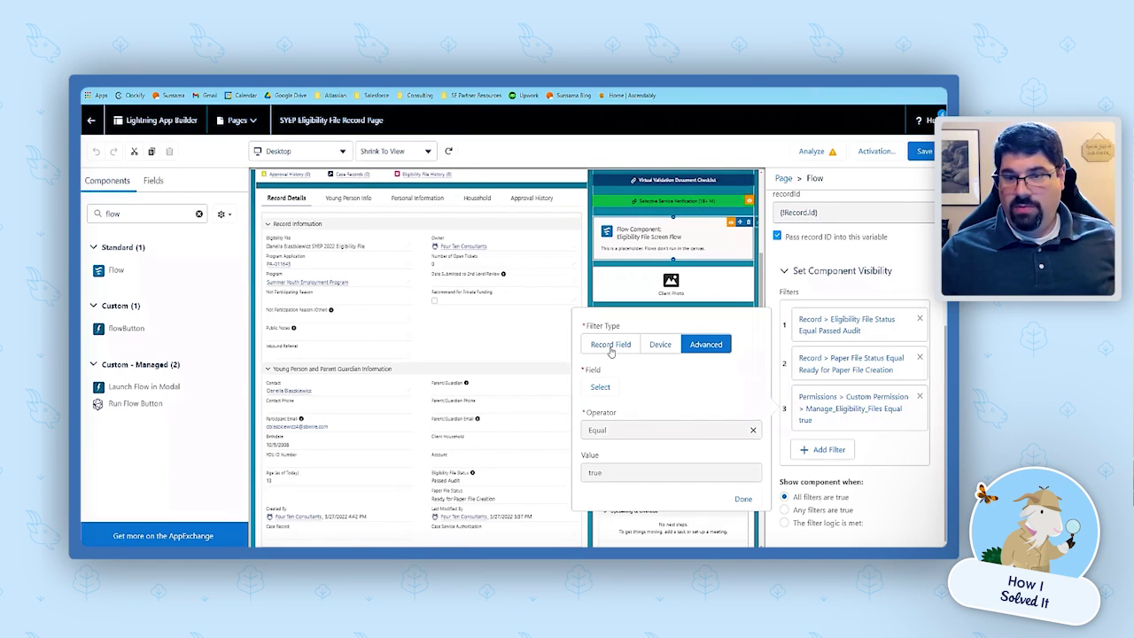
{"action": "left_click", "coordinate": [703, 345]}
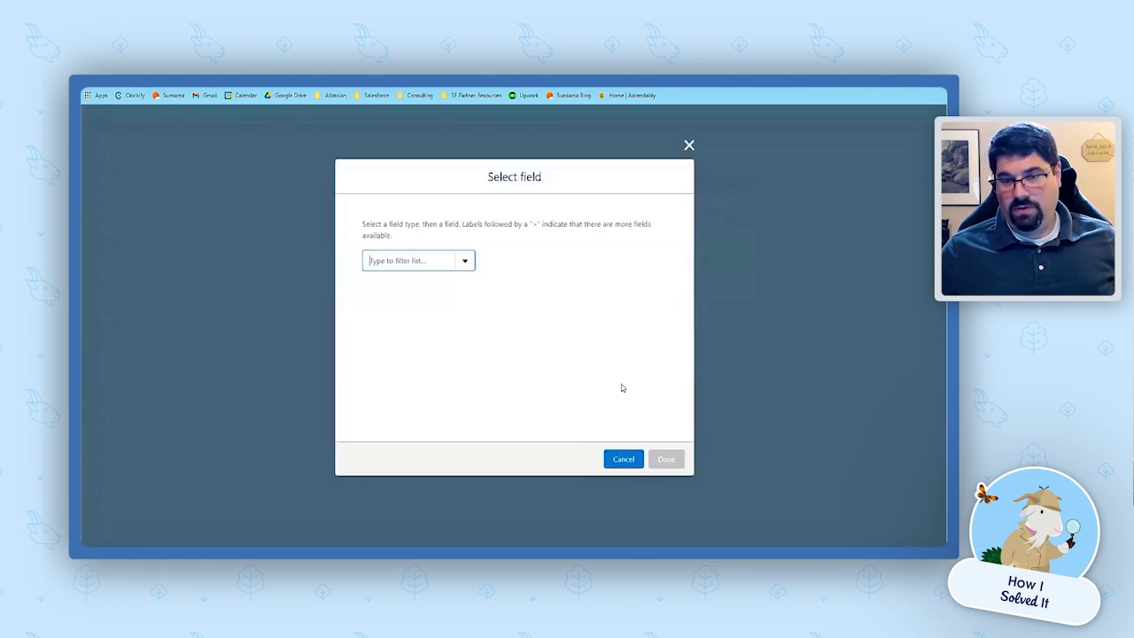
{"action": "left_click", "coordinate": [609, 389]}
{"action": "left_click", "coordinate": [465, 260]}
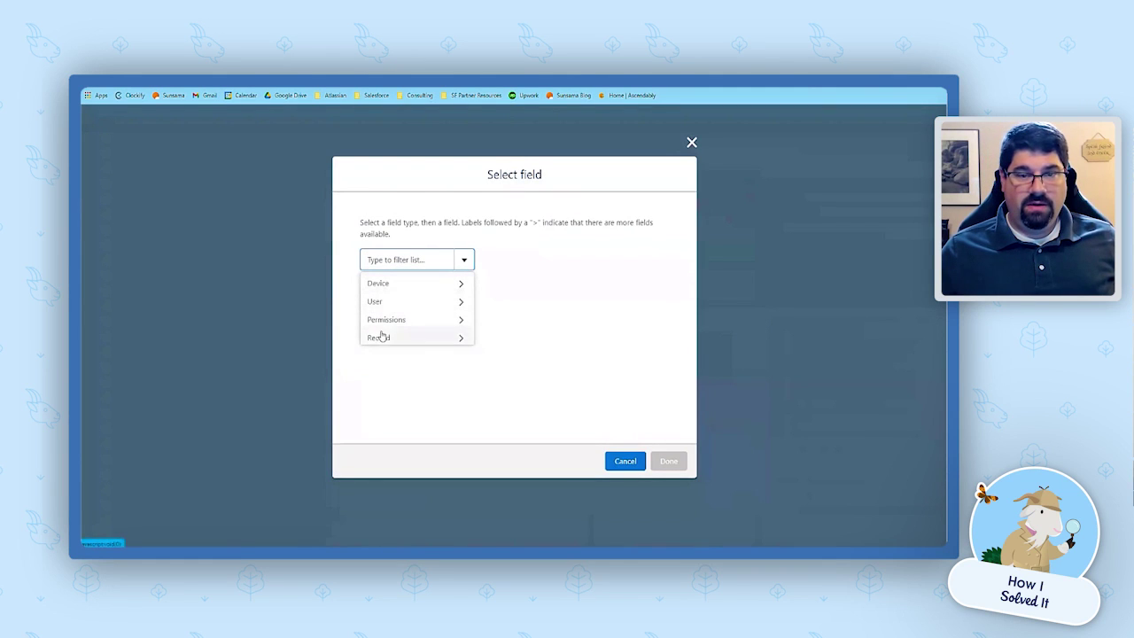
{"action": "left_click", "coordinate": [460, 321]}
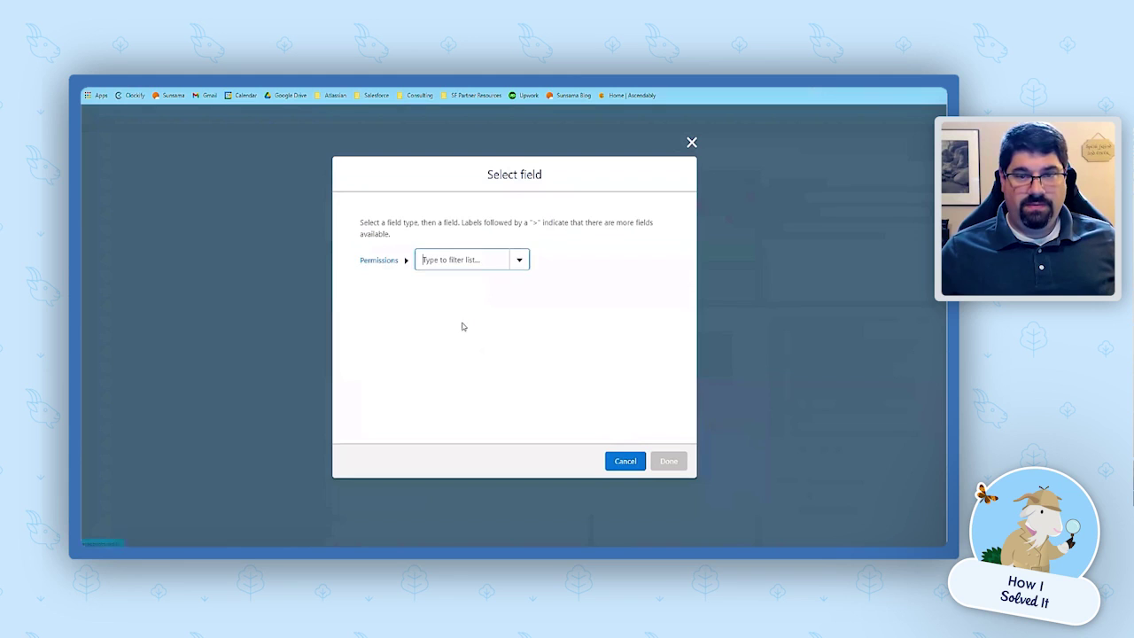
{"action": "left_click", "coordinate": [522, 264]}
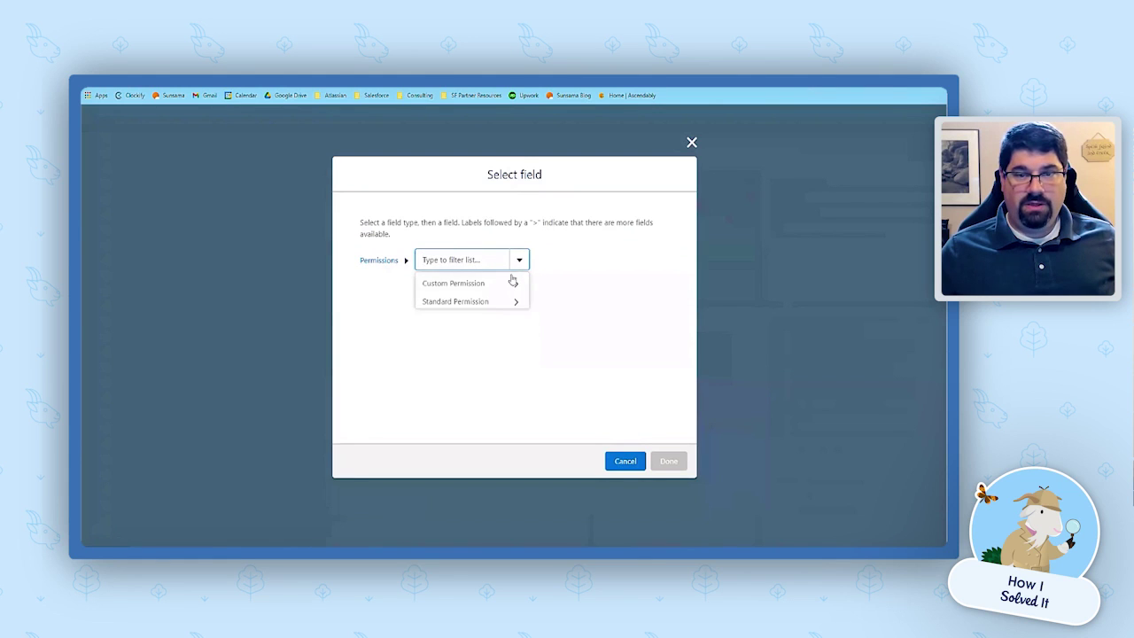
{"action": "left_click", "coordinate": [492, 285]}
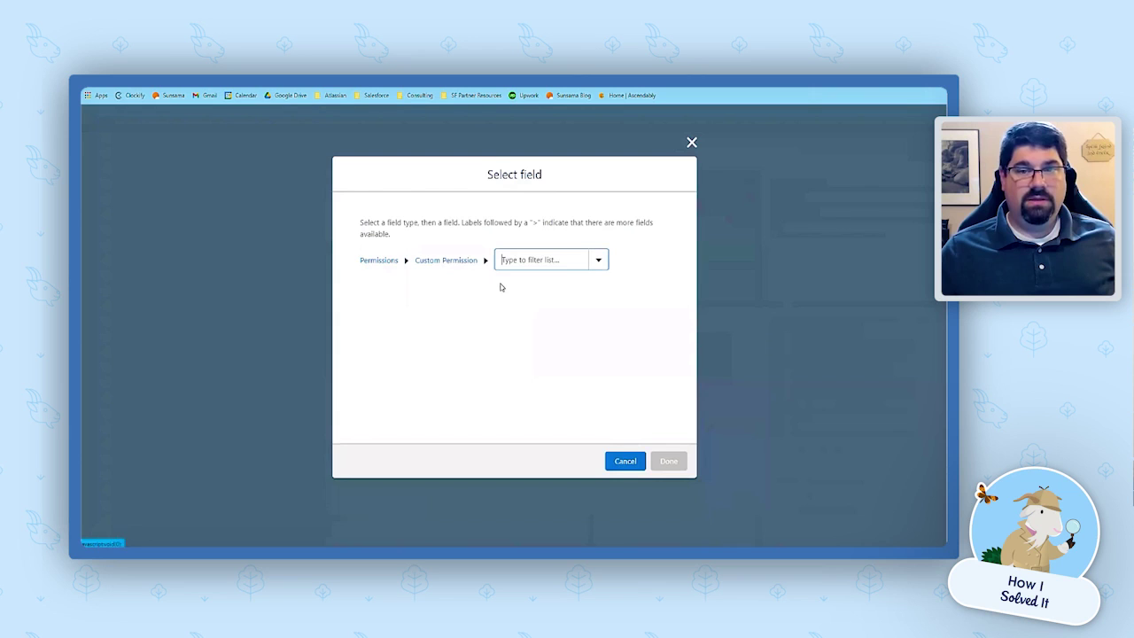
{"action": "left_click", "coordinate": [597, 262]}
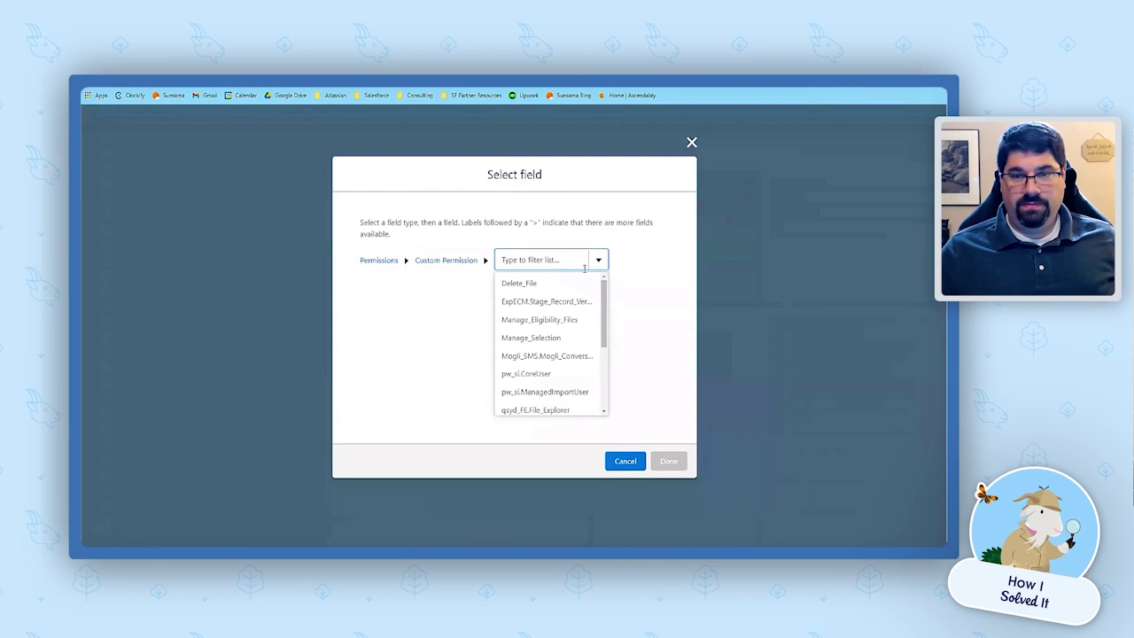
{"action": "left_click", "coordinate": [555, 320]}
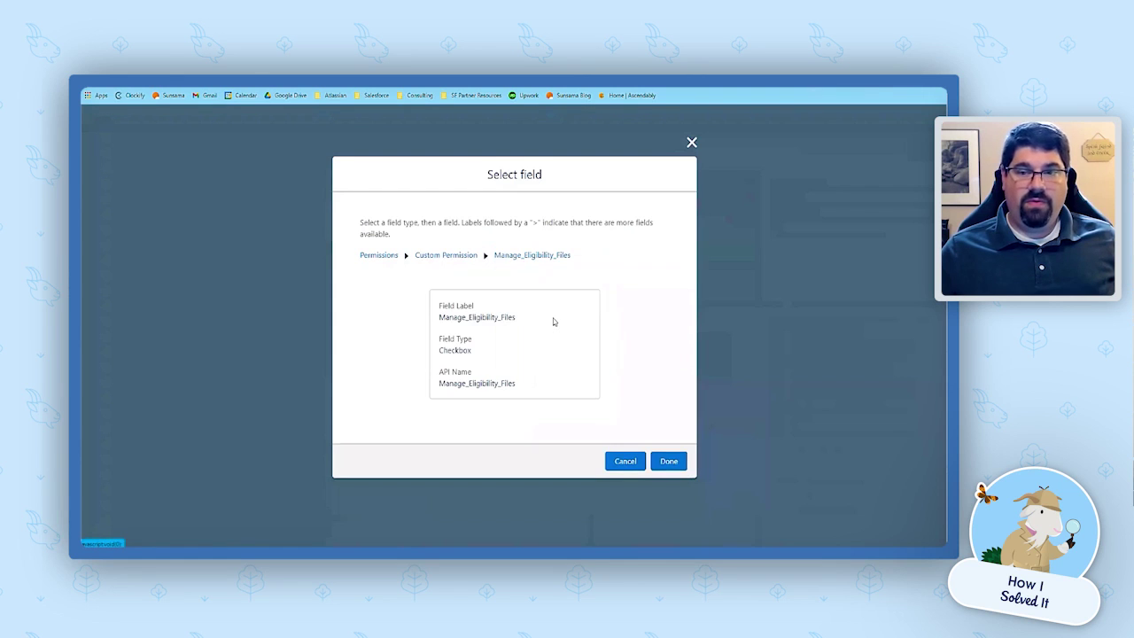
{"action": "left_click", "coordinate": [668, 460]}
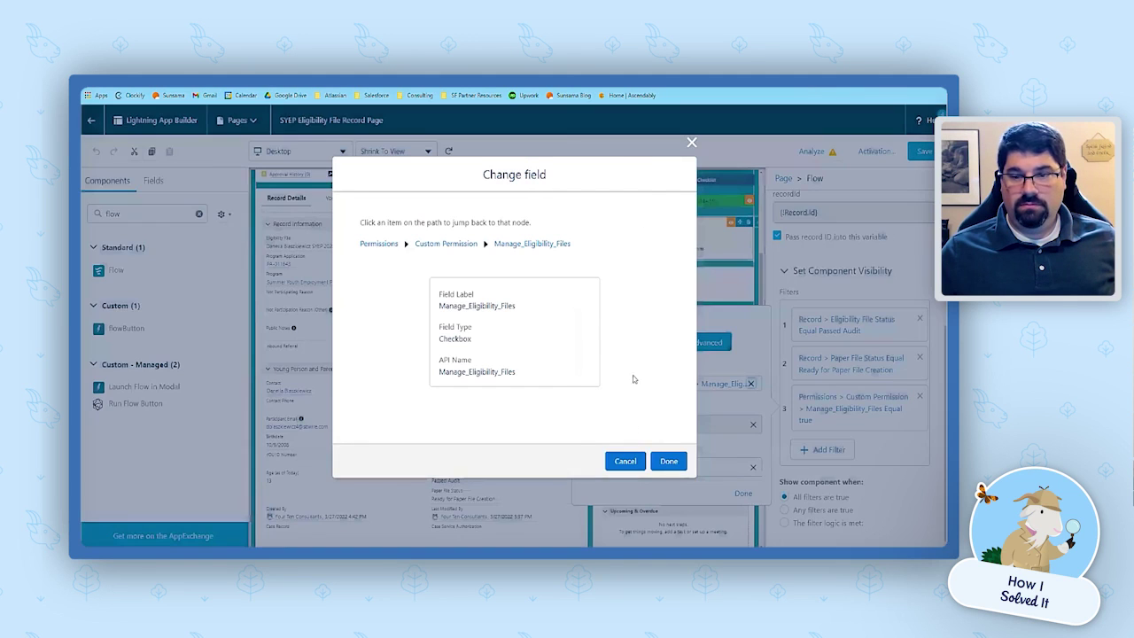
{"action": "left_click", "coordinate": [692, 143]}
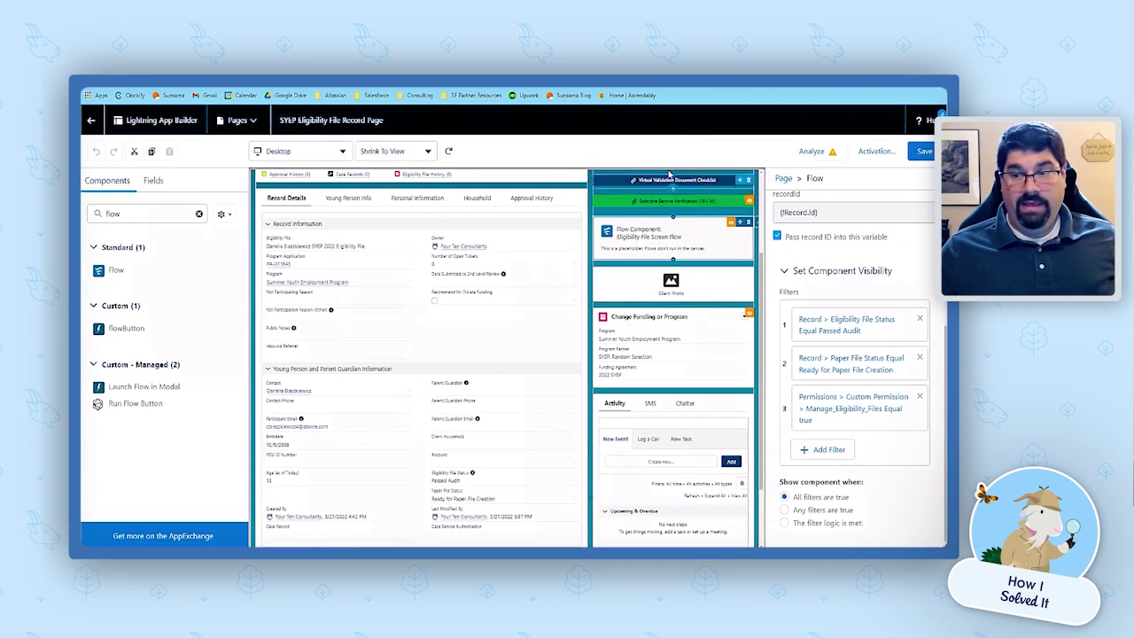
- Exit Lightning App Builder and go to the Eligibility Files list
{"action": "left_click", "coordinate": [91, 119]}
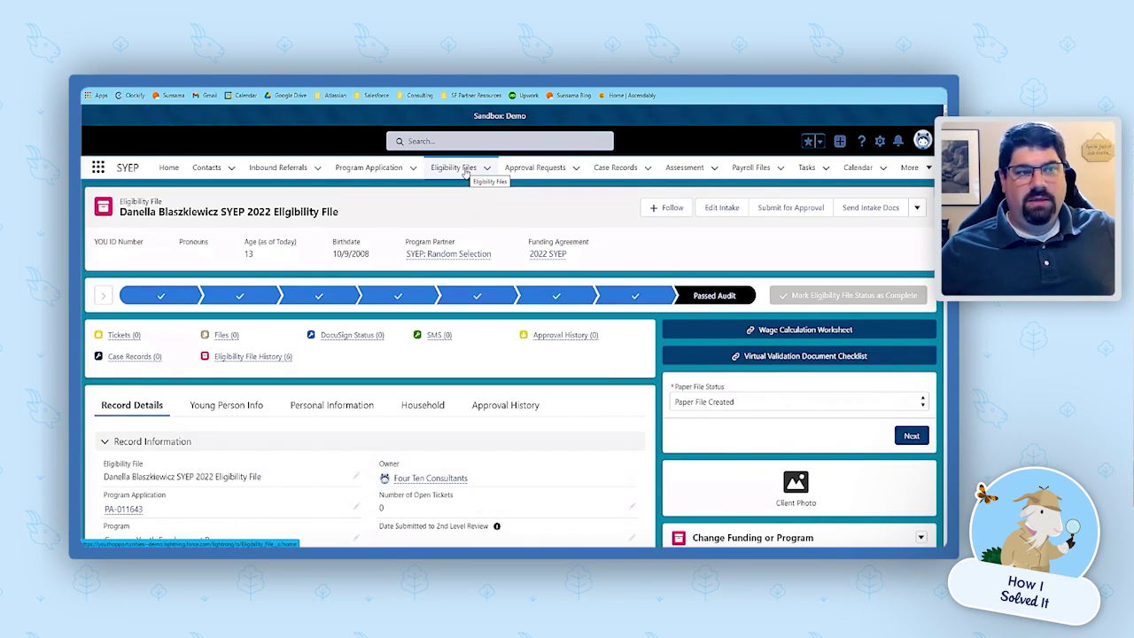
{"action": "left_click", "coordinate": [461, 168]}
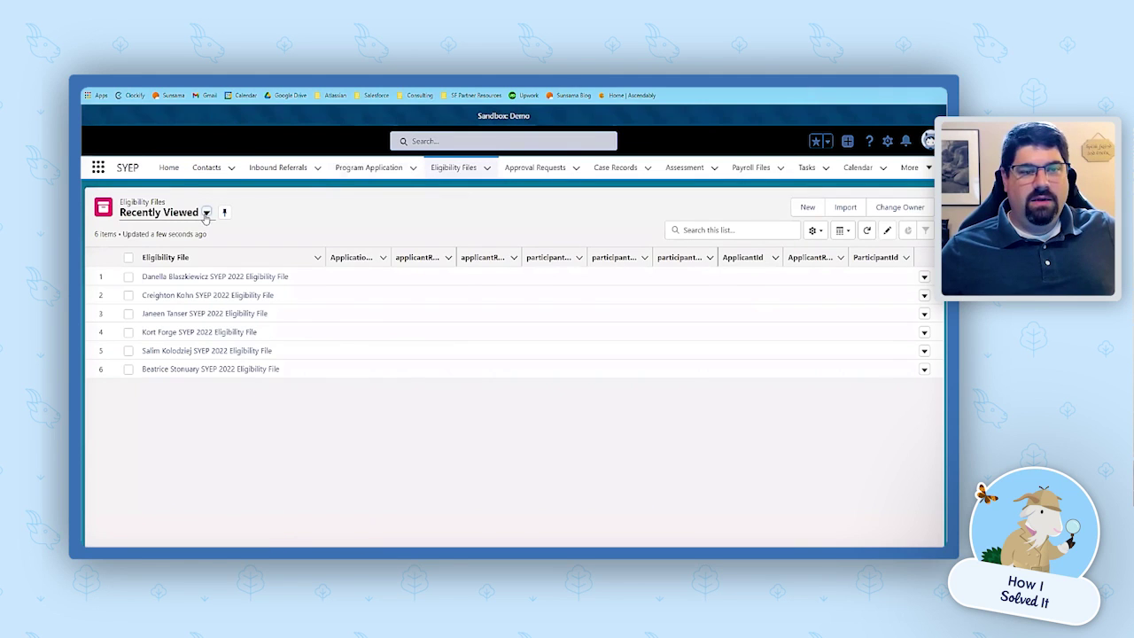
- Switch to the Ready for Paper File Creation list view and open its first eligibility file
{"action": "left_click", "coordinate": [206, 213]}
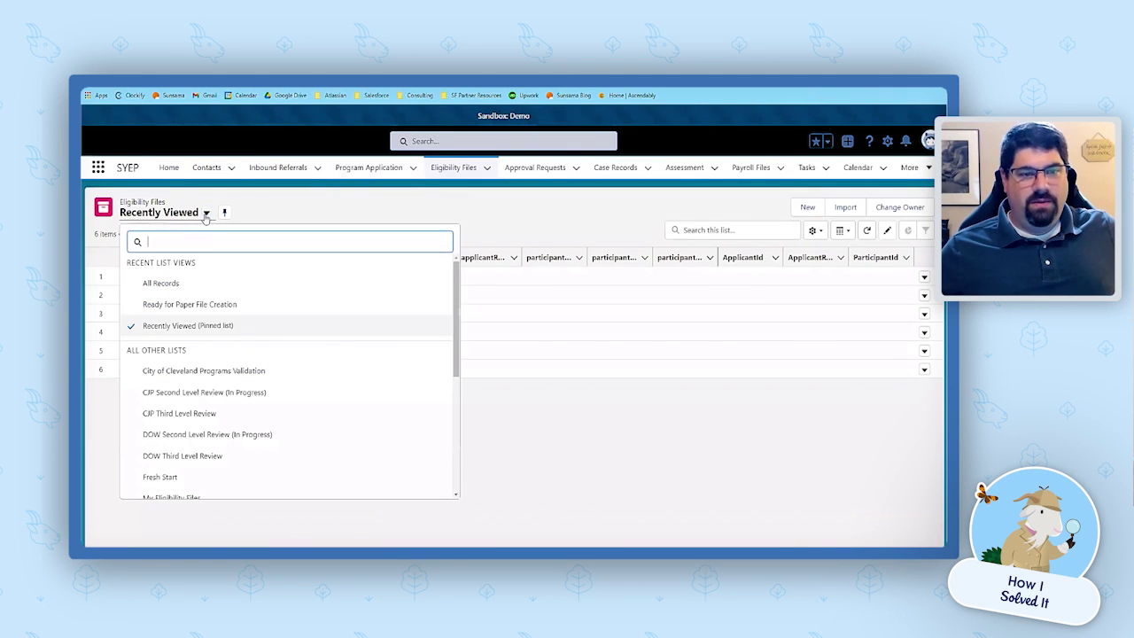
{"action": "left_click", "coordinate": [181, 306]}
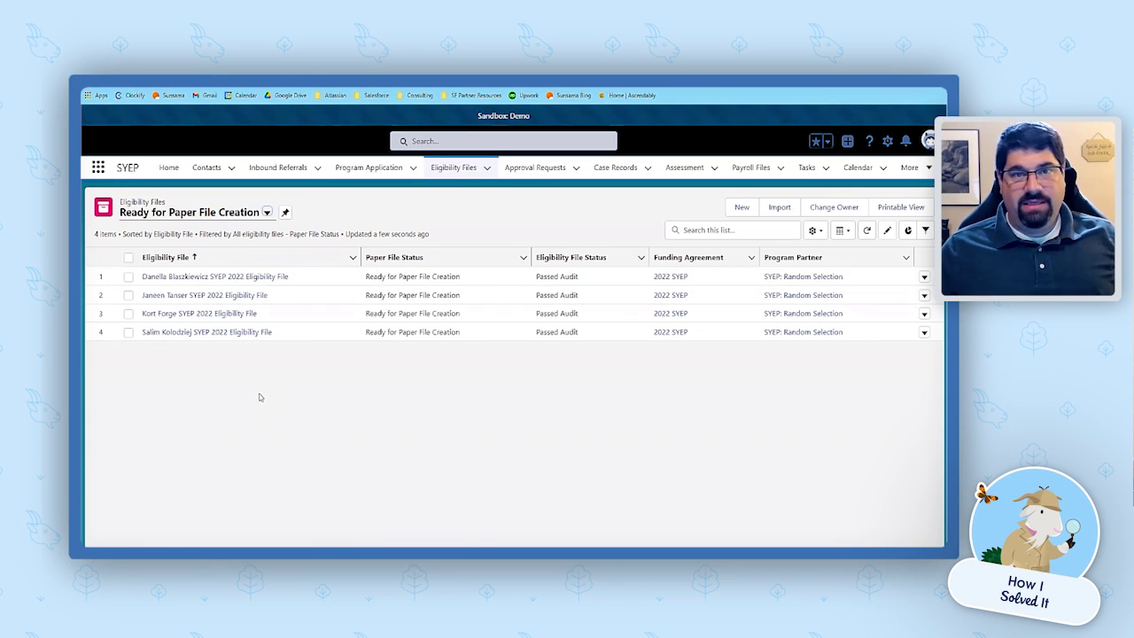
{"action": "left_click", "coordinate": [273, 278]}
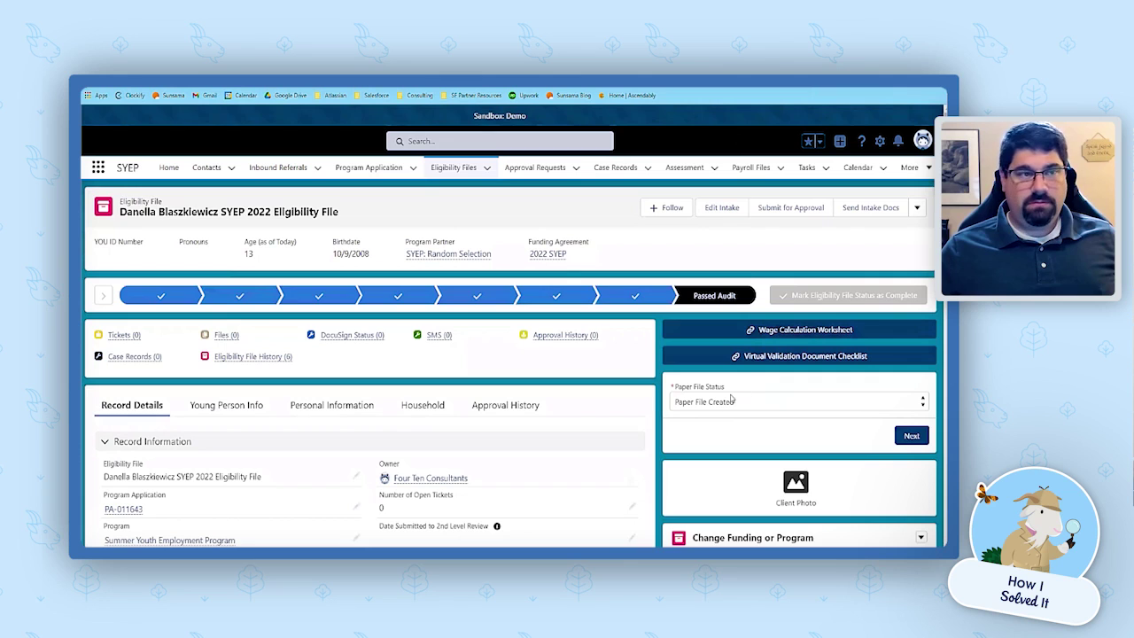
- Submit Paper File Created in the flow and confirm the list now shows 3 records
{"action": "left_click", "coordinate": [909, 437]}
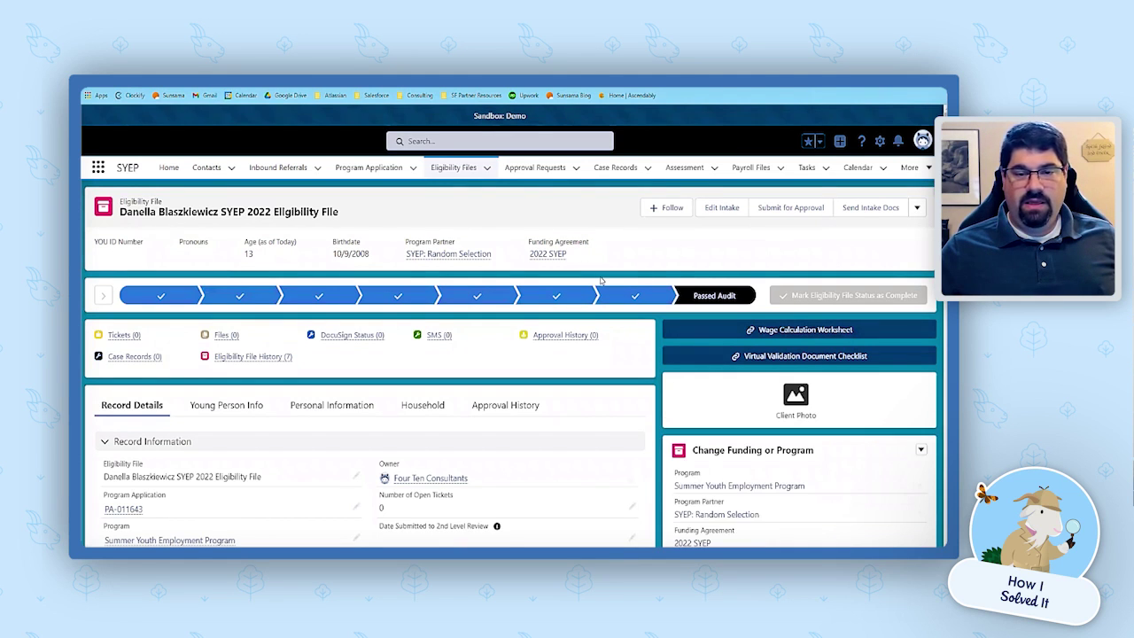
{"action": "scroll", "coordinate": [597, 280], "scroll_direction": "down", "scroll_amount": 2}
{"action": "scroll", "coordinate": [597, 281], "scroll_direction": "down", "scroll_amount": 10}
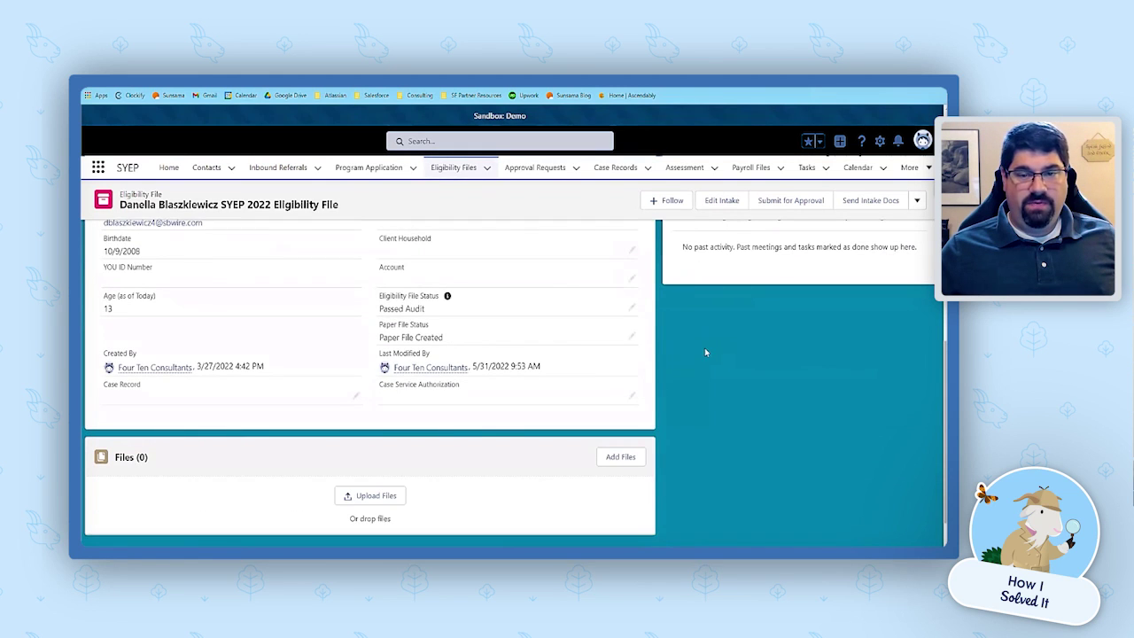
{"action": "scroll", "coordinate": [704, 348], "scroll_direction": "up", "scroll_amount": 8}
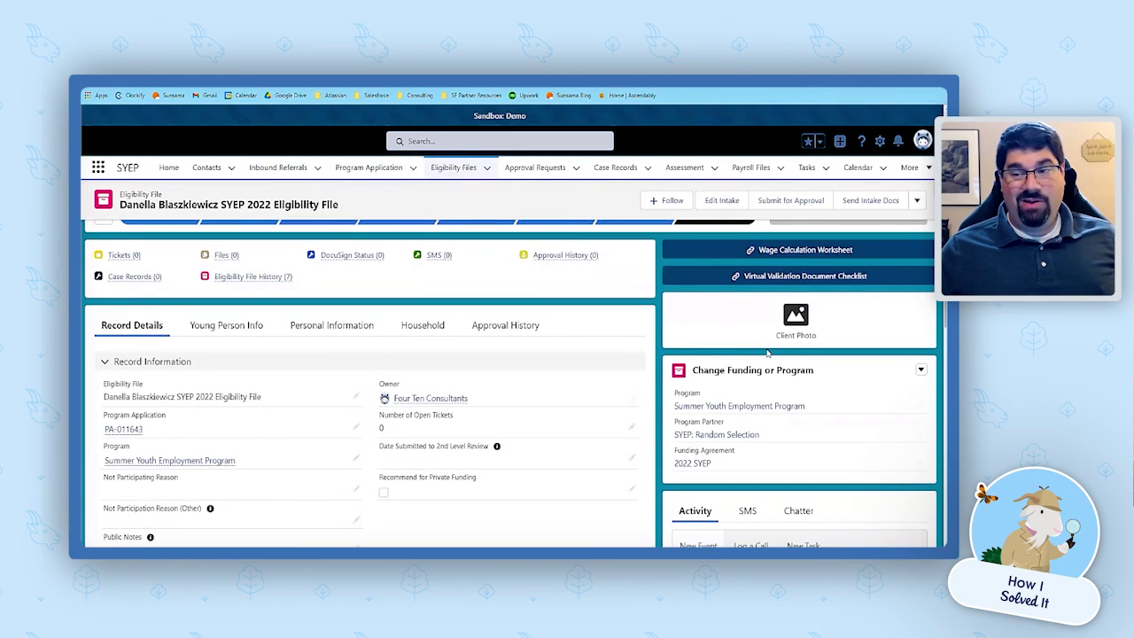
{"action": "scroll", "coordinate": [767, 352], "scroll_direction": "up", "scroll_amount": 2}
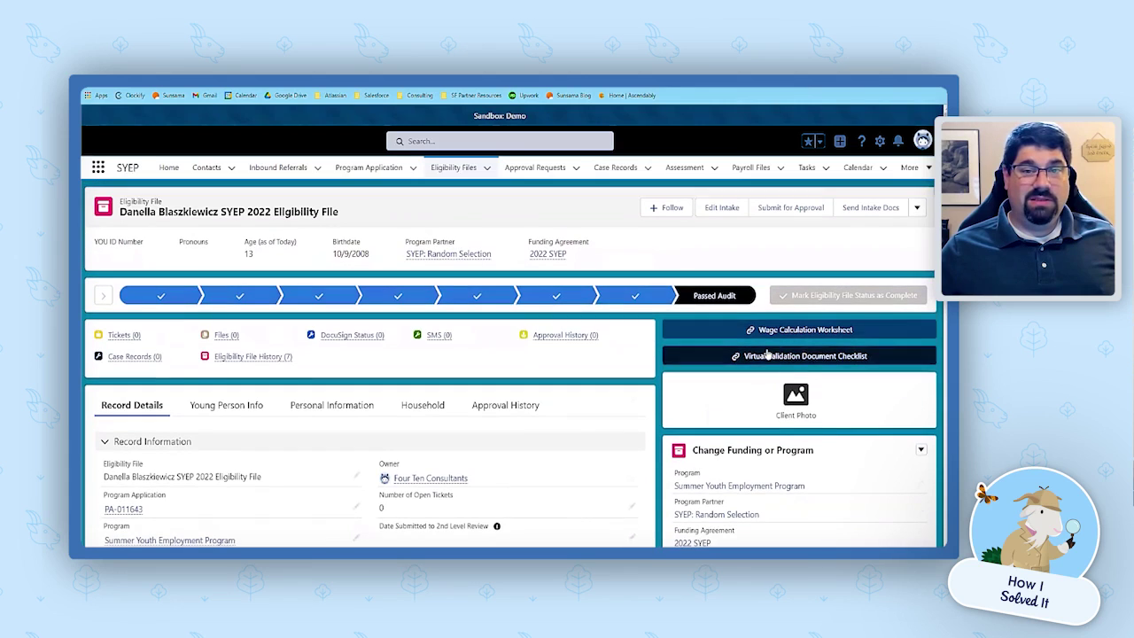
{"action": "left_click", "coordinate": [452, 168]}
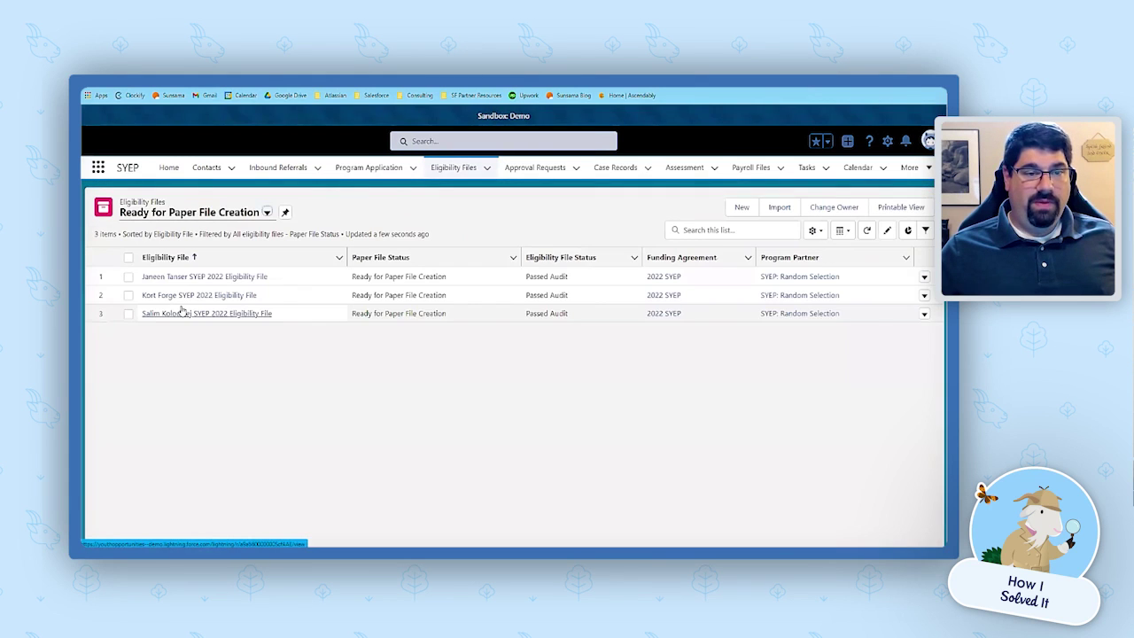